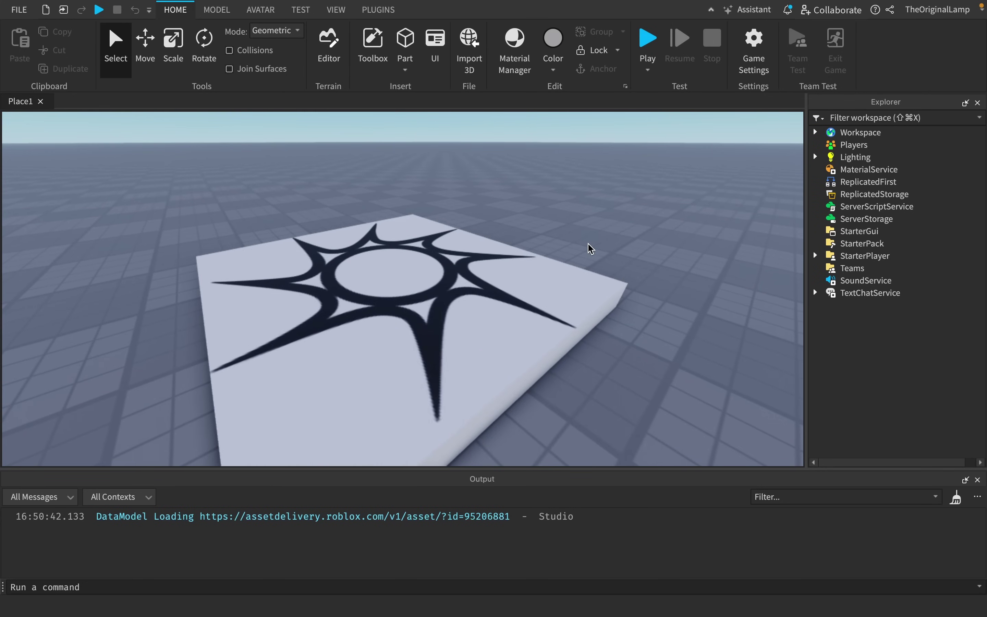
Step: Open the Toolbox and switch its asset category to Meshes
{"action": "scroll", "coordinate": [607, 230], "scroll_direction": "down", "scroll_amount": 5}
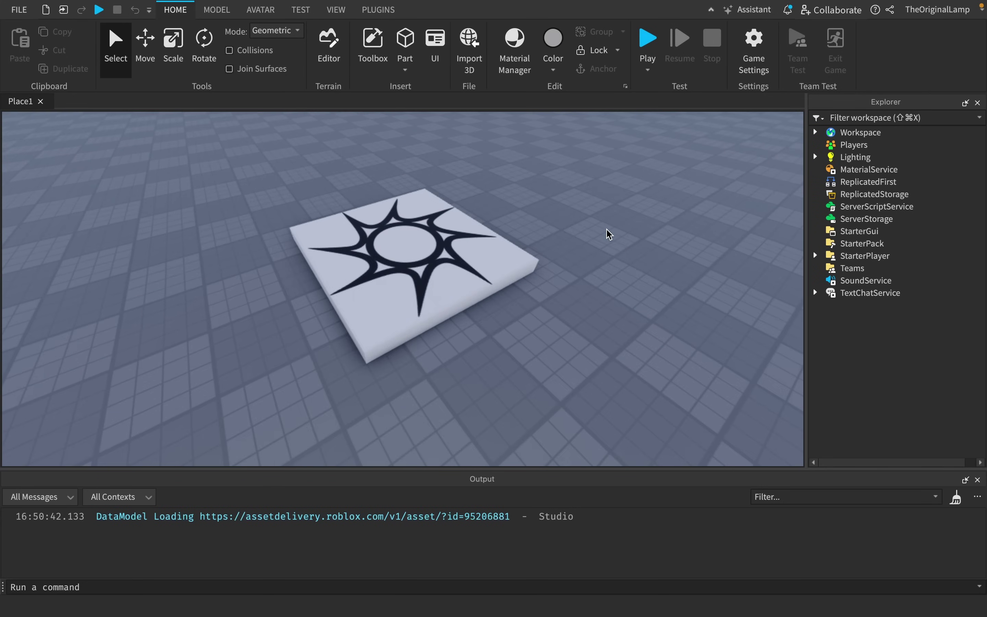
{"action": "scroll", "coordinate": [607, 230], "scroll_direction": "up", "scroll_amount": 2}
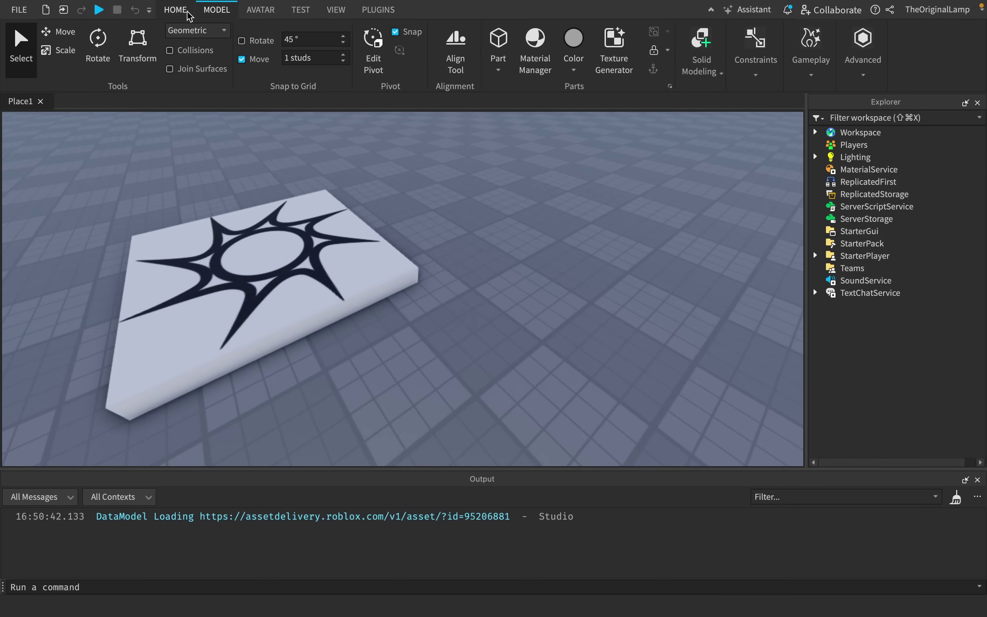
{"action": "left_click", "coordinate": [189, 15]}
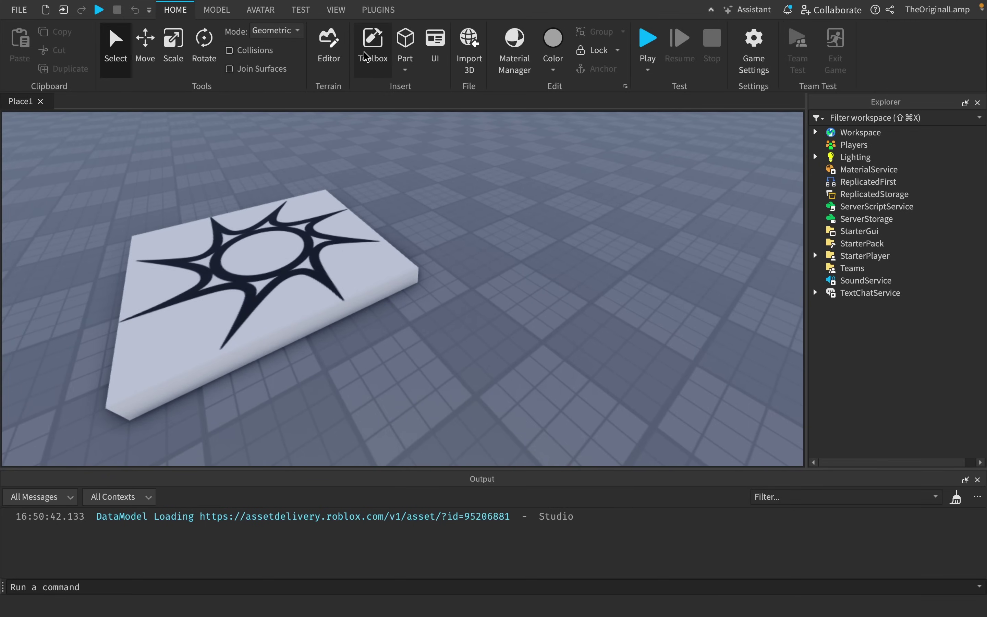
{"action": "left_click", "coordinate": [373, 45]}
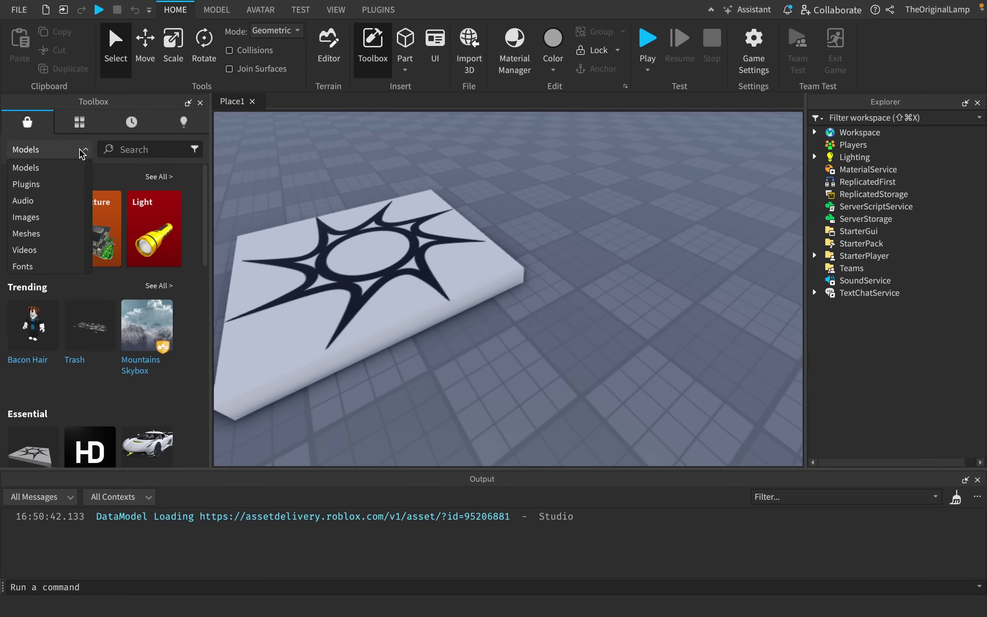
{"action": "left_click", "coordinate": [28, 234]}
{"action": "right_click_drag", "start_coordinate": [386, 209], "coordinate": [653, 198]}
{"action": "scroll", "coordinate": [630, 223], "scroll_direction": "up", "scroll_amount": 2}
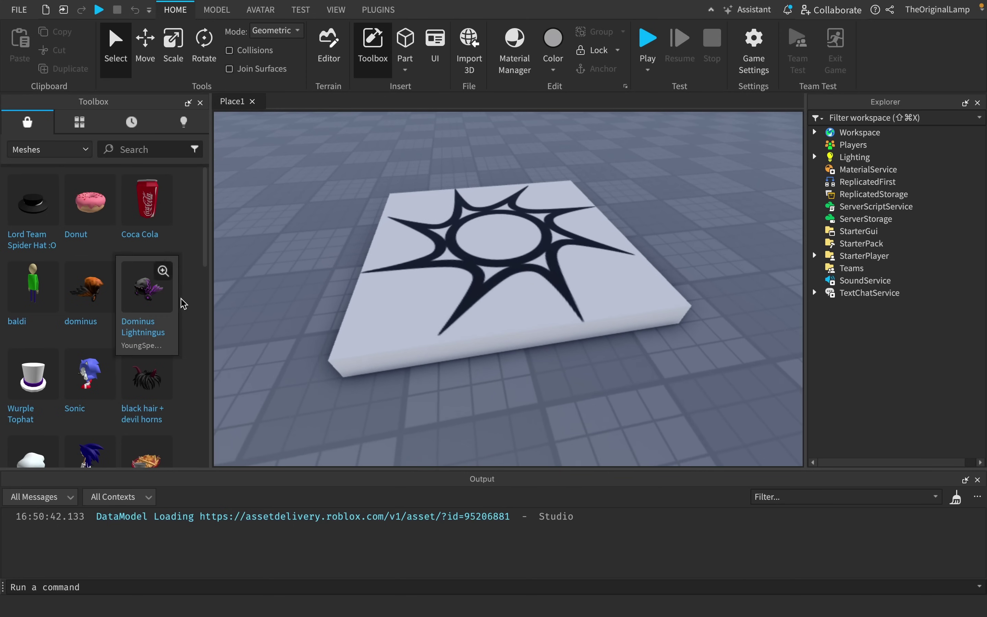
Step: Find the Meshes/Roblox Circle Mesh asset and insert it into the scene beside the spawn location
{"action": "scroll", "coordinate": [182, 306], "scroll_direction": "down", "scroll_amount": 6}
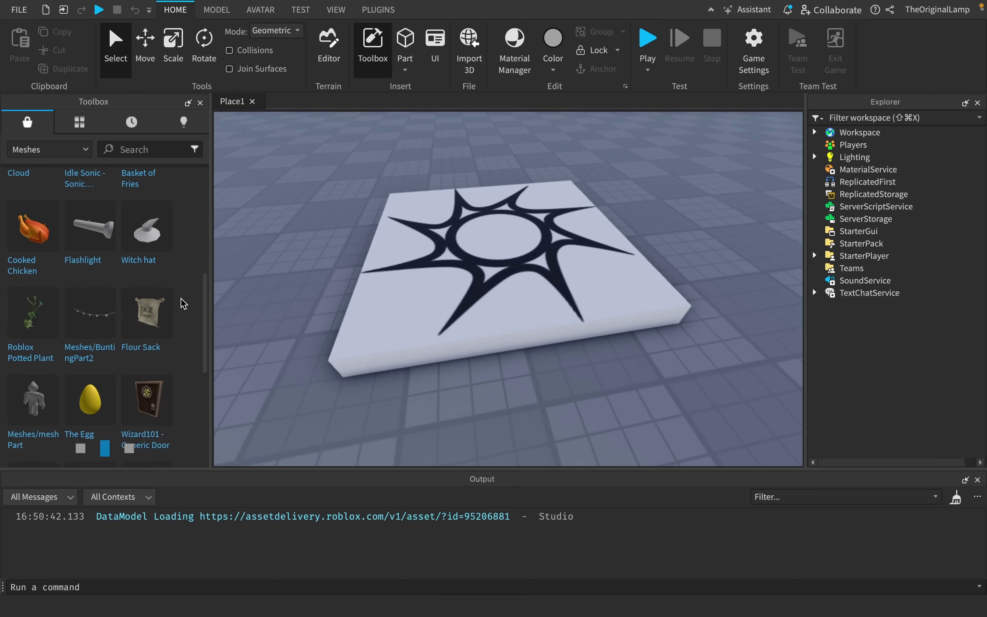
{"action": "scroll", "coordinate": [182, 304], "scroll_direction": "down", "scroll_amount": 5}
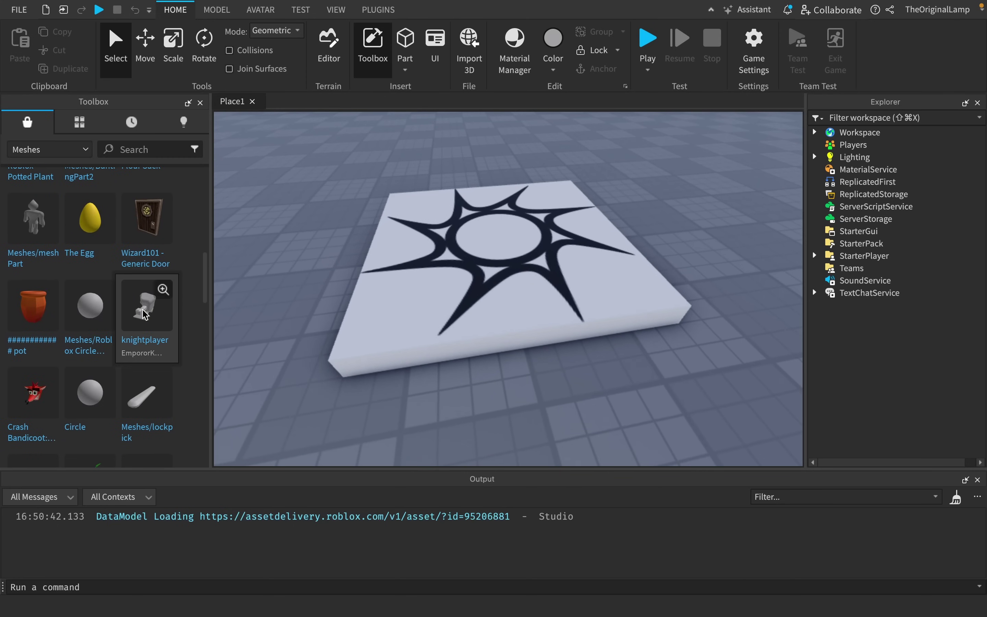
{"action": "scroll", "coordinate": [374, 273], "scroll_direction": "down", "scroll_amount": 3}
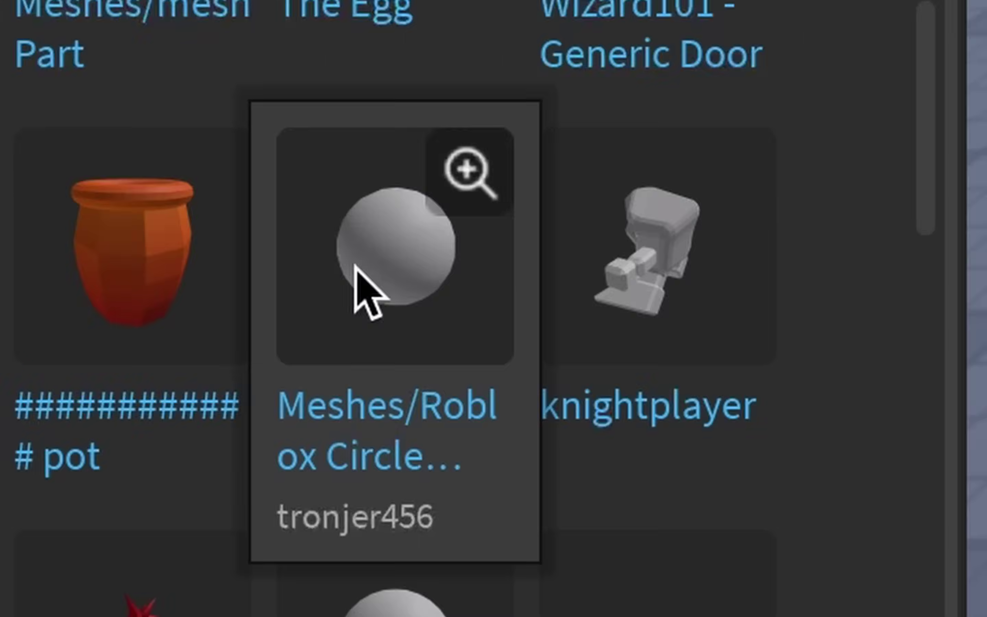
{"action": "left_click_drag", "start_coordinate": [354, 266], "coordinate": [394, 241]}
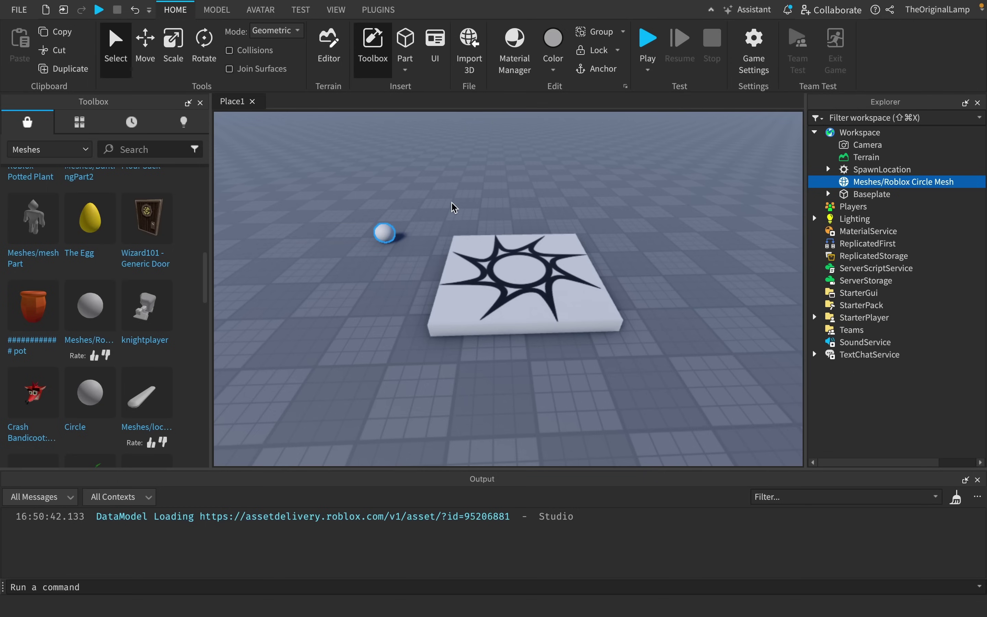
Step: Examine the inserted circle mesh up close from the side and from above
{"action": "key", "text": "f"}
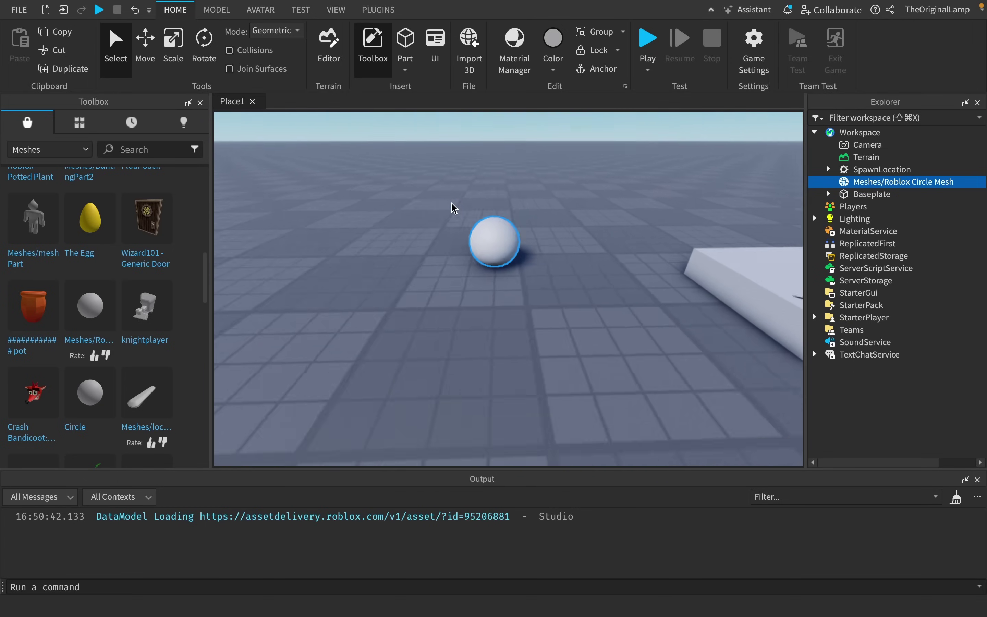
{"action": "right_click_drag", "start_coordinate": [451, 203], "coordinate": [452, 167]}
{"action": "key", "text": "w"}
{"action": "key", "text": "d"}
{"action": "key", "text": "a"}
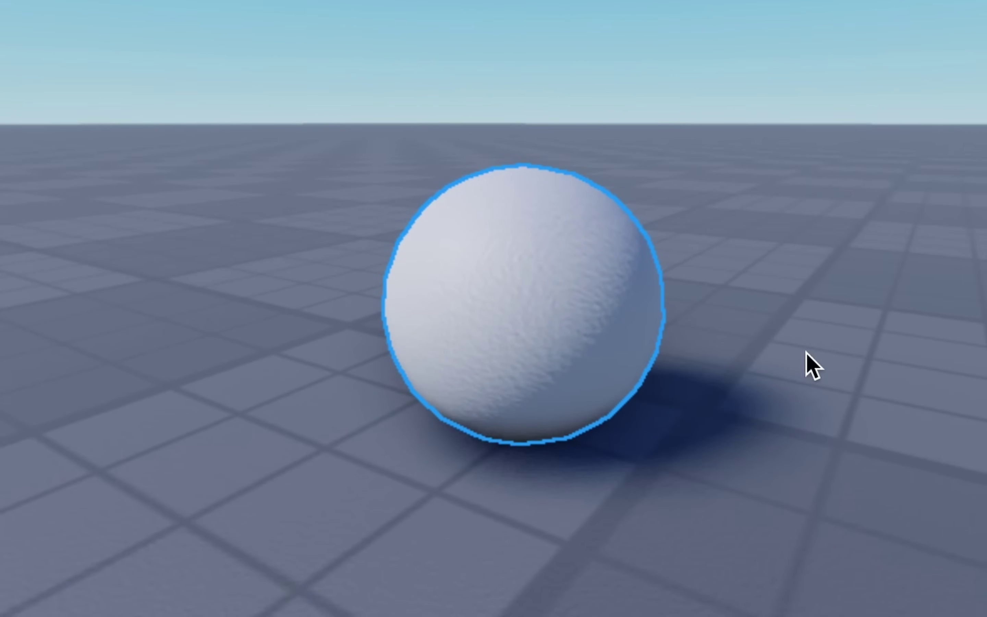
{"action": "key", "text": "s"}
{"action": "right_click_drag", "start_coordinate": [806, 352], "coordinate": [806, 352]}
{"action": "key", "text": "w"}
{"action": "right_click_drag", "start_coordinate": [621, 291], "coordinate": [624, 296]}
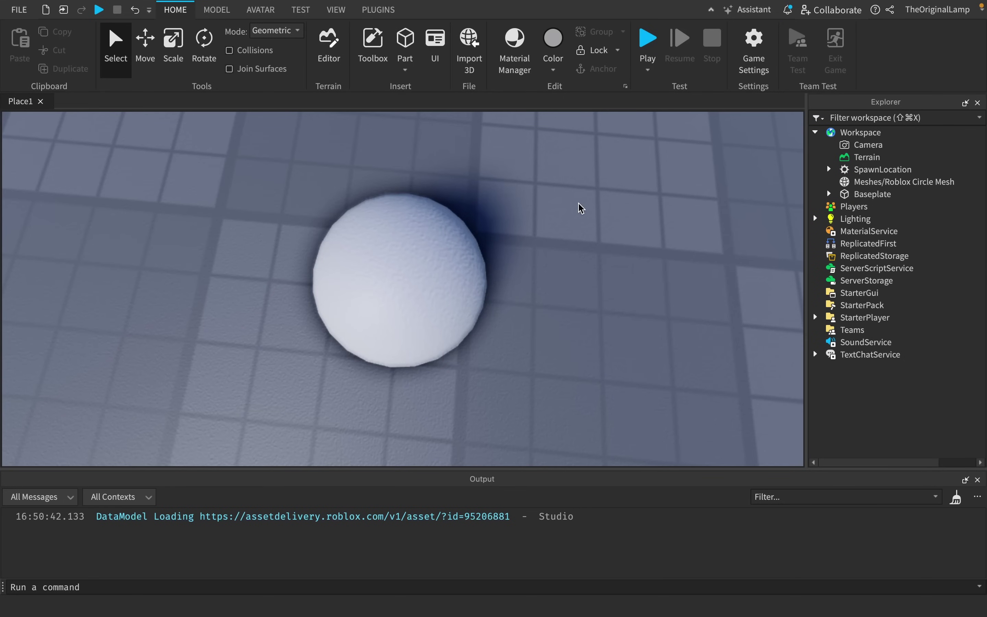
{"action": "scroll", "coordinate": [579, 206], "scroll_direction": "up", "scroll_amount": 5}
{"action": "right_click_drag", "start_coordinate": [578, 202], "coordinate": [579, 208]}
{"action": "scroll", "coordinate": [578, 203], "scroll_direction": "down", "scroll_amount": 3}
{"action": "scroll", "coordinate": [577, 203], "scroll_direction": "up", "scroll_amount": 3}
{"action": "scroll", "coordinate": [577, 204], "scroll_direction": "down", "scroll_amount": 3}
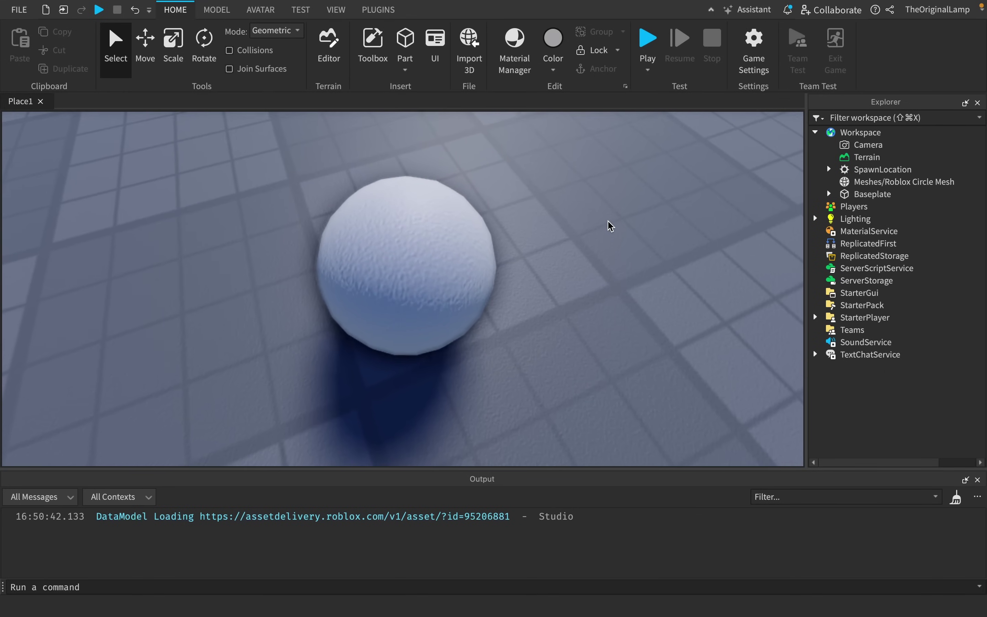
{"action": "right_click_drag", "start_coordinate": [608, 221], "coordinate": [608, 222]}
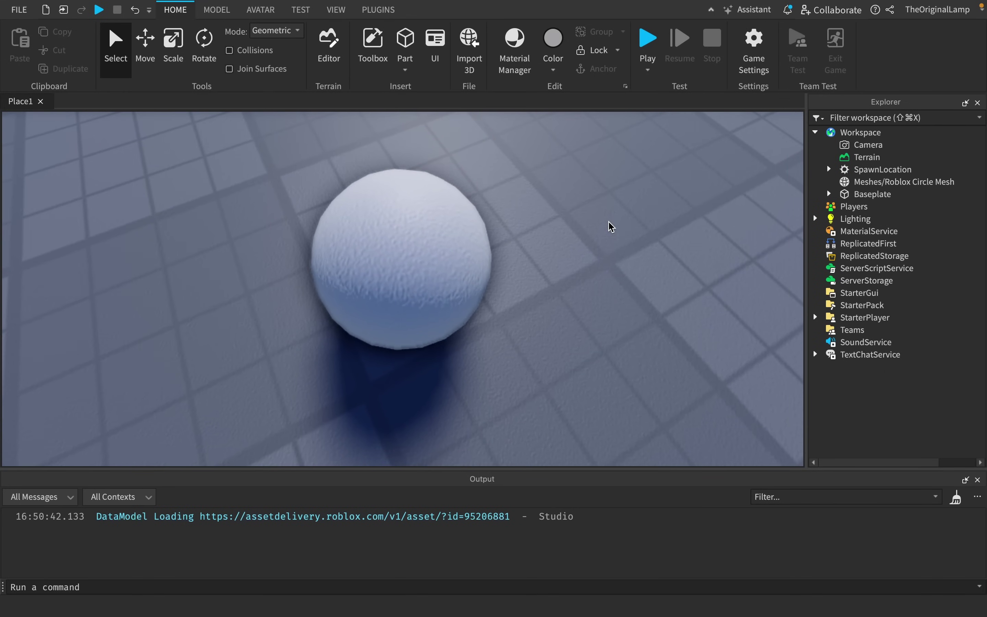
Step: Select the circle mesh in the scene and open the Texture Generator for it
{"action": "left_click", "coordinate": [216, 9]}
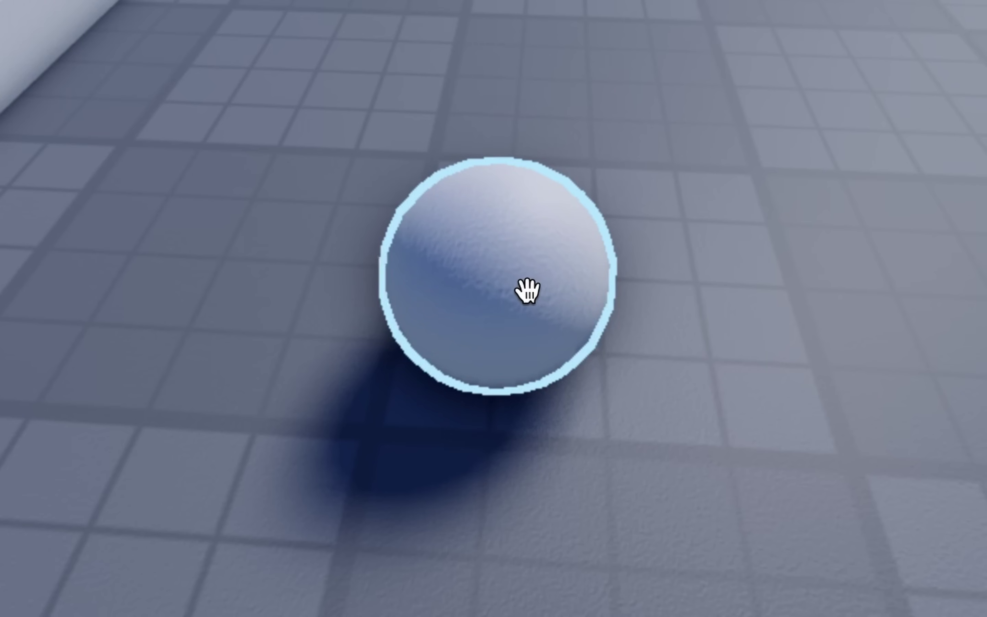
{"action": "left_click", "coordinate": [526, 290]}
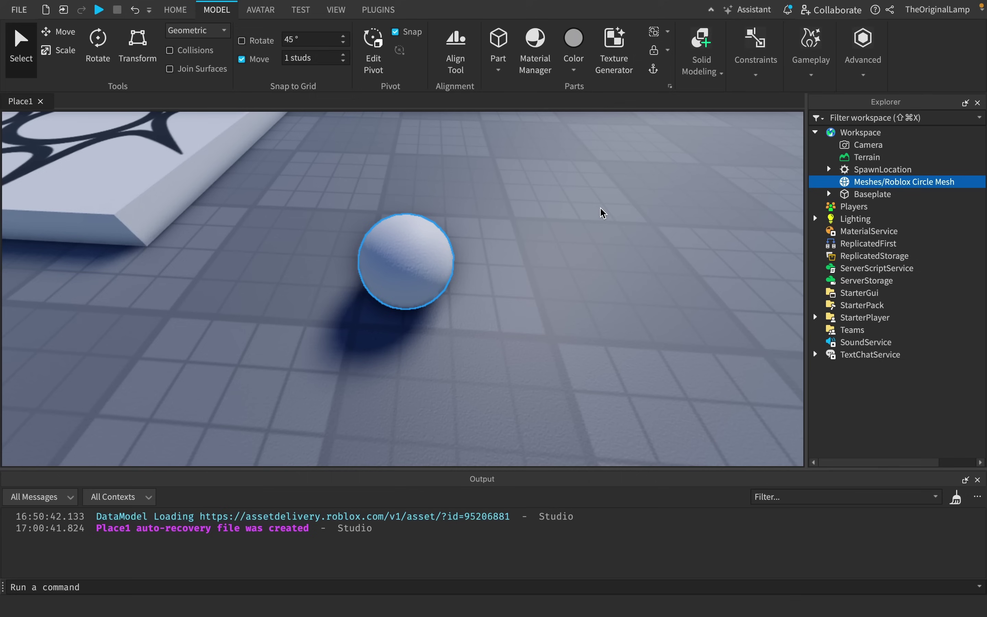
{"action": "right_click_drag", "start_coordinate": [602, 208], "coordinate": [601, 210]}
{"action": "left_click", "coordinate": [893, 132]}
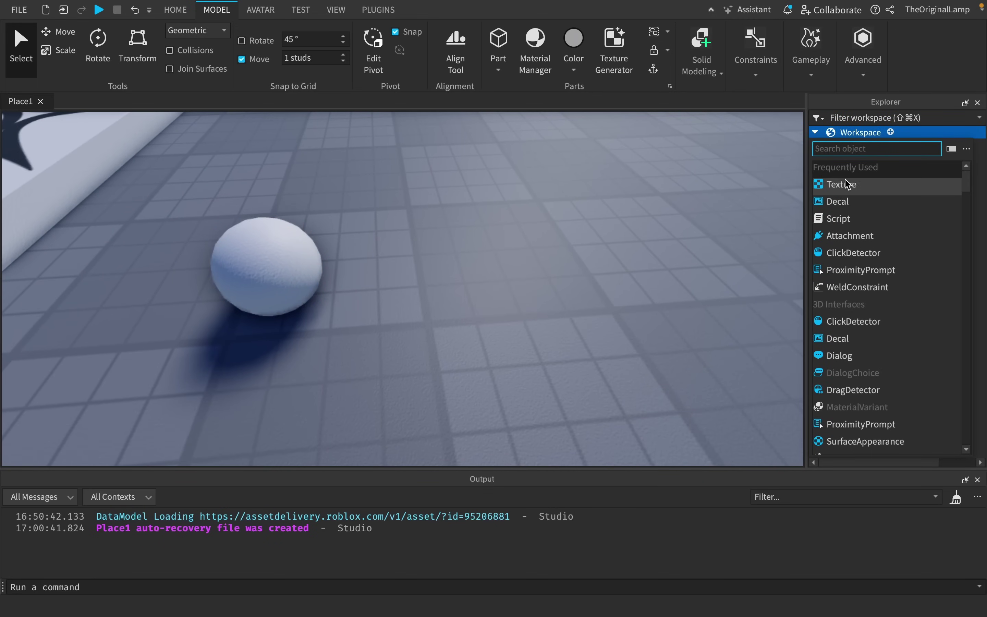
{"action": "left_click", "coordinate": [855, 183]}
{"action": "left_click_drag", "start_coordinate": [416, 275], "coordinate": [437, 325]}
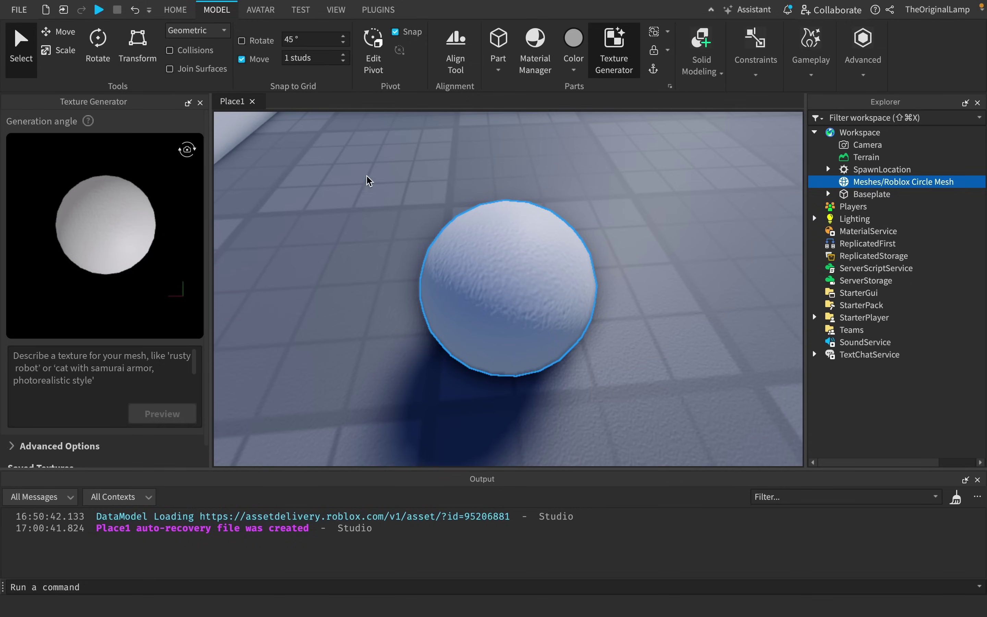
Step: Describe the texture as "anime eyeball" and generate previews for the circle mesh
{"action": "left_click", "coordinate": [82, 386]}
{"action": "type", "text": "anime "}
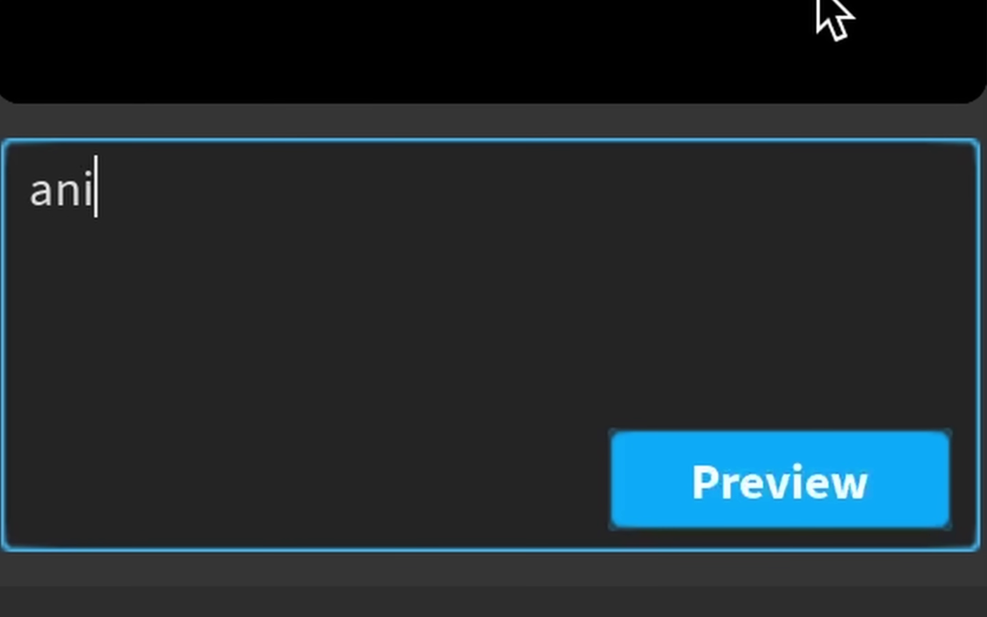
{"action": "type", "text": "eyeb"}
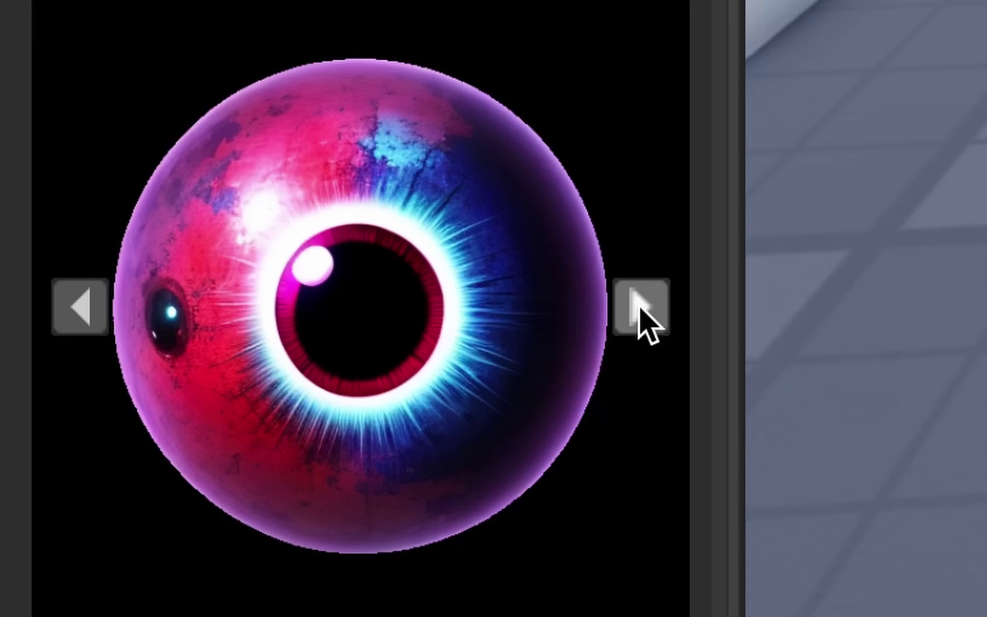
Step: Compare the generated anime eyeball previews around the sphere
{"action": "left_click", "coordinate": [639, 309]}
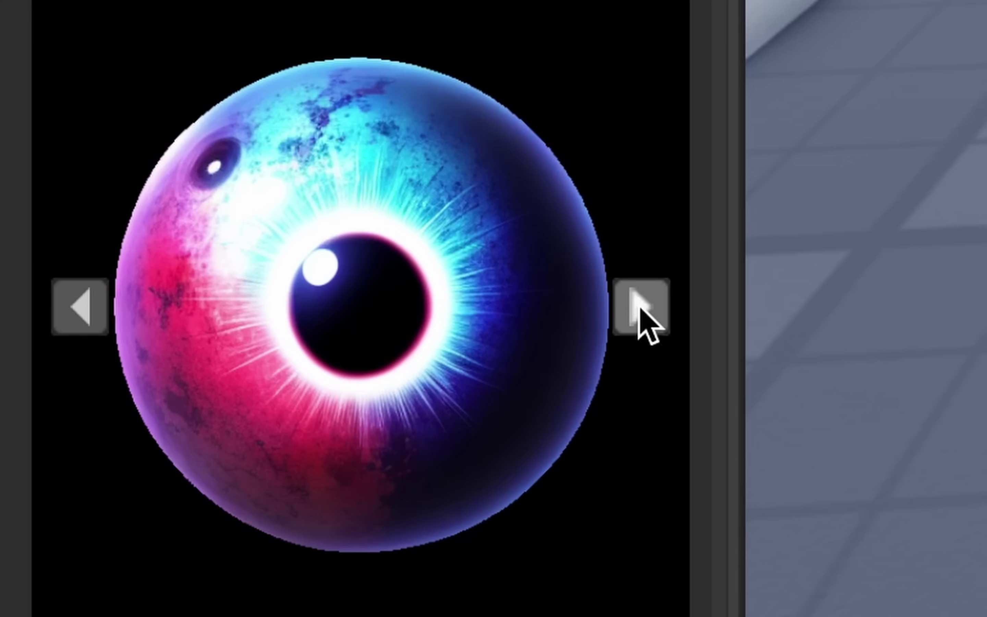
{"action": "left_click", "coordinate": [640, 310]}
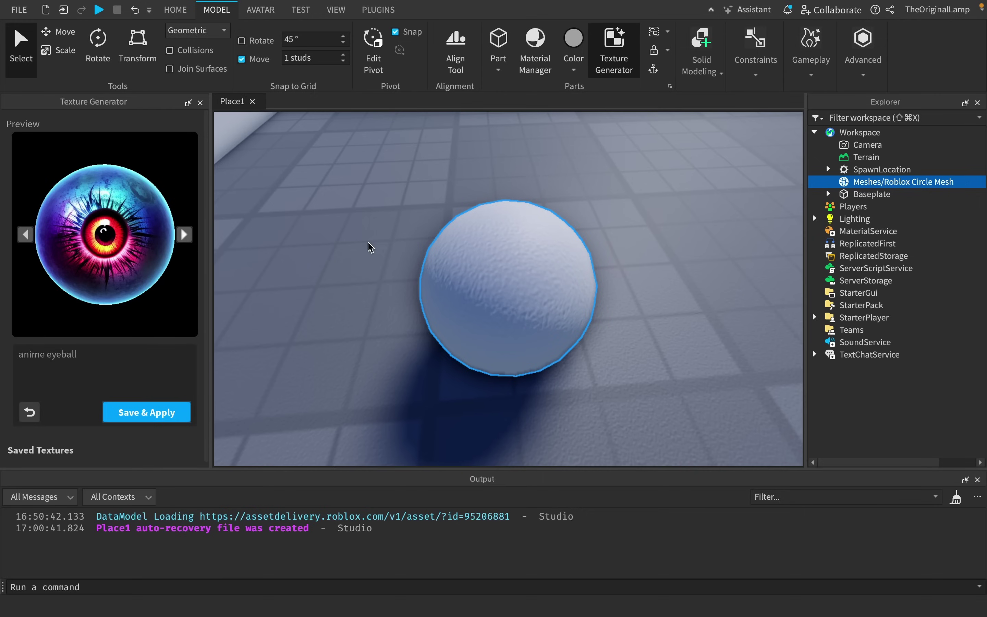
{"action": "scroll", "coordinate": [449, 241], "scroll_direction": "down", "scroll_amount": 3}
{"action": "scroll", "coordinate": [448, 242], "scroll_direction": "up", "scroll_amount": 5}
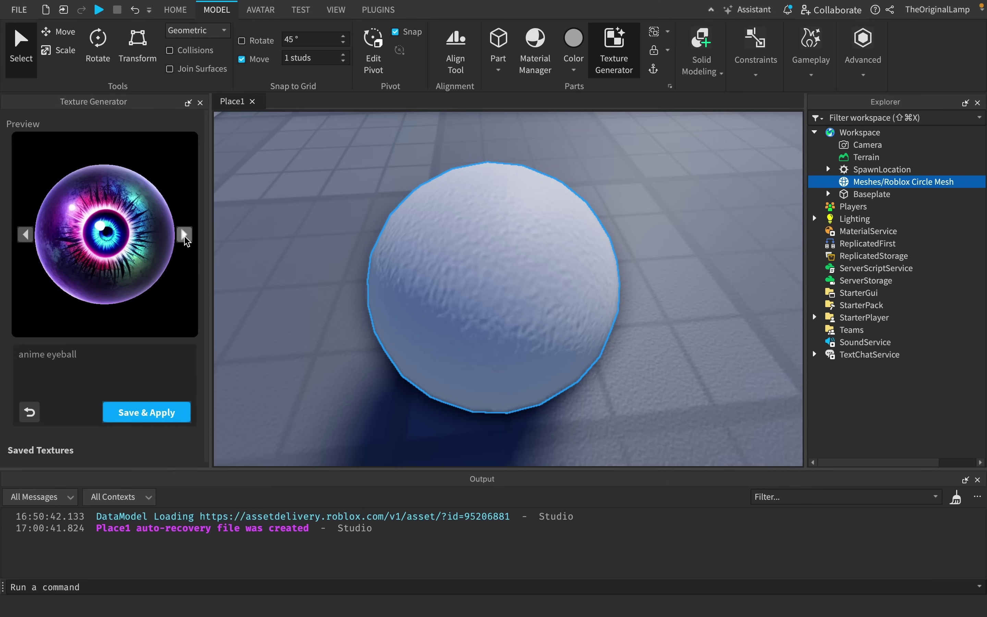
{"action": "left_click", "coordinate": [184, 235]}
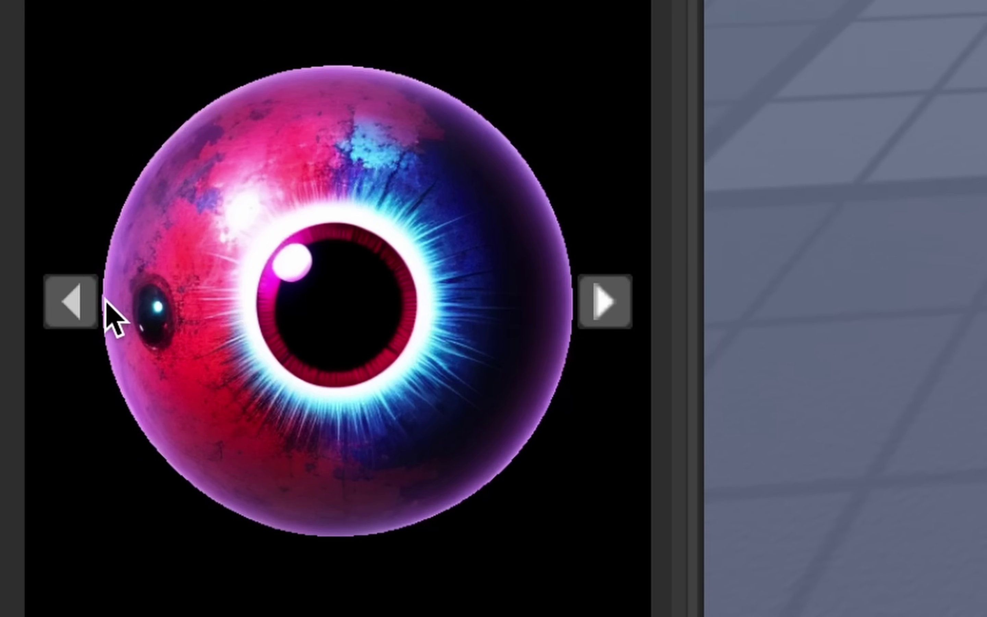
{"action": "left_click", "coordinate": [614, 301]}
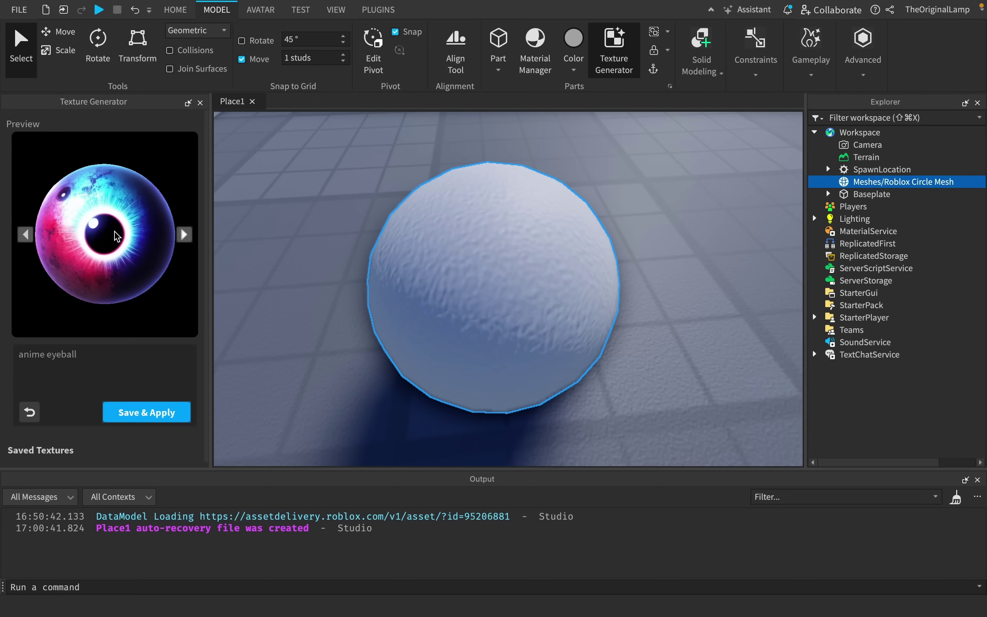
{"action": "scroll", "coordinate": [273, 289], "scroll_direction": "down", "scroll_amount": 3}
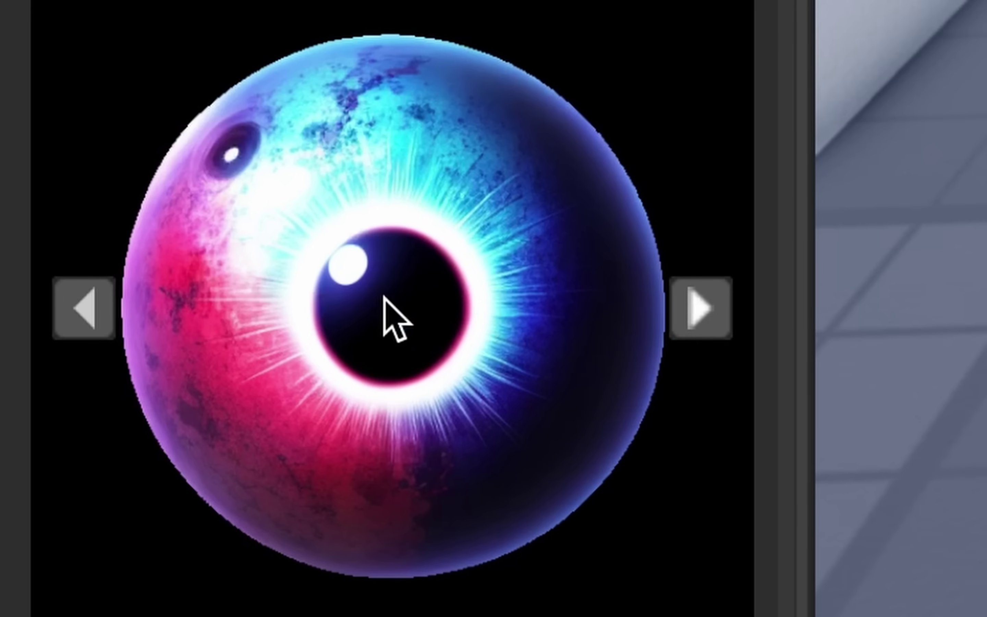
Step: Go through the remaining eyeball previews, then save and apply the generated anime eyeball texture to the circle mesh
{"action": "left_click", "coordinate": [695, 315]}
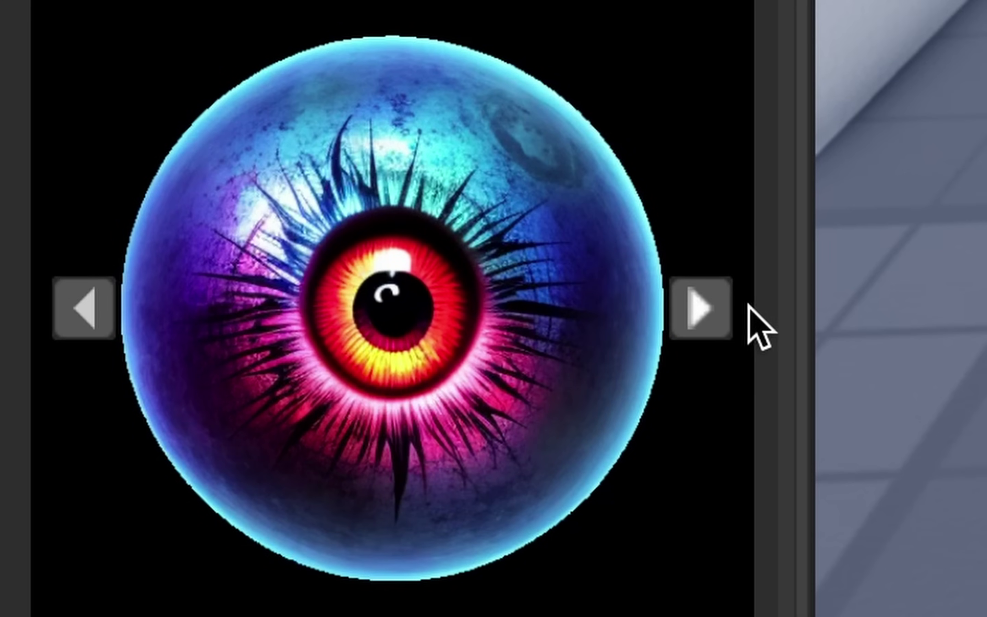
{"action": "left_click", "coordinate": [725, 315]}
{"action": "left_click", "coordinate": [712, 320]}
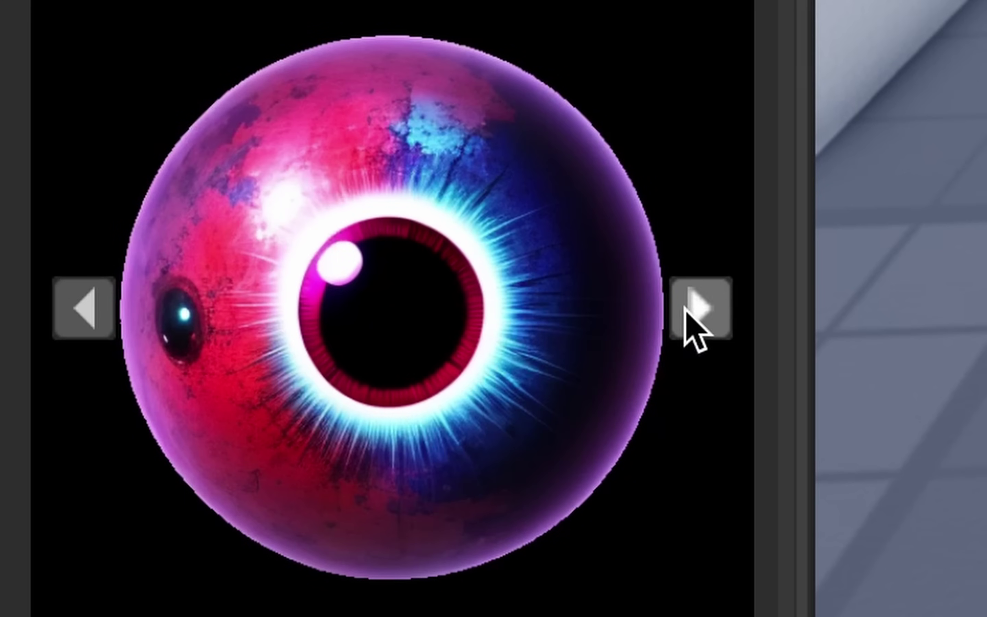
{"action": "left_click", "coordinate": [687, 312]}
{"action": "left_click", "coordinate": [83, 311]}
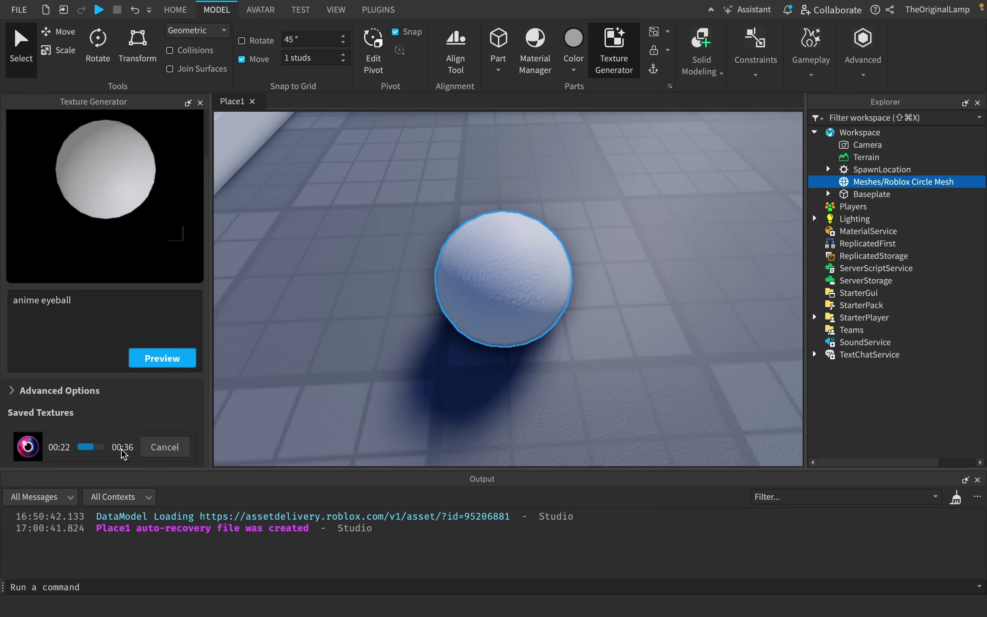
{"action": "left_click", "coordinate": [13, 390]}
{"action": "scroll", "coordinate": [57, 395], "scroll_direction": "down", "scroll_amount": 3}
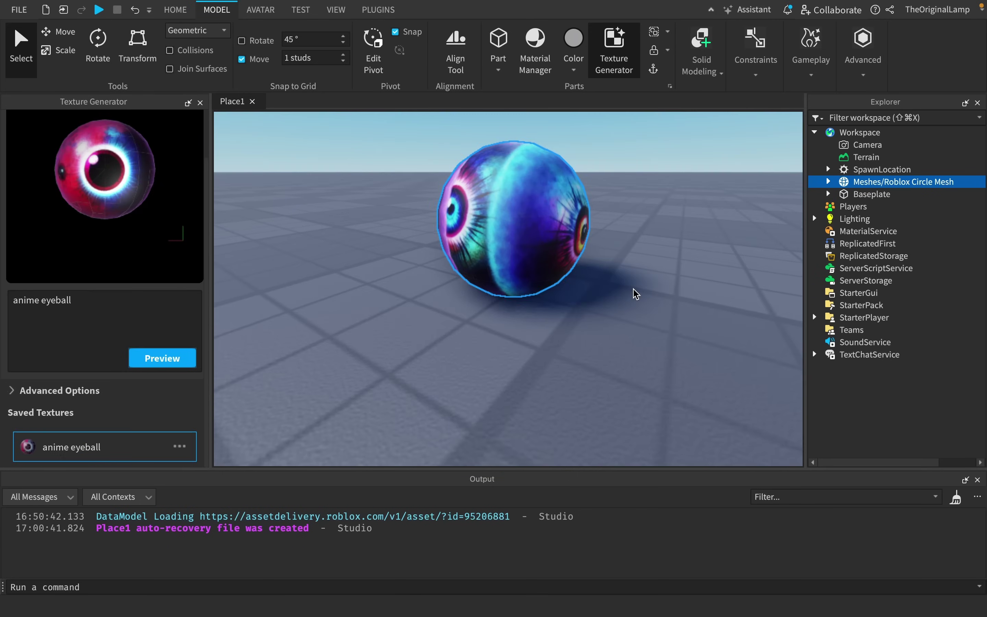
Step: Examine the applied eyeball texture from all sides of the sphere and the options of the saved anime eyeball texture
{"action": "key", "text": "d"}
{"action": "mouse_move", "coordinate": [633, 288]}
{"action": "right_mouse_down"}
{"action": "mouse_move", "coordinate": [622, 288]}
{"action": "mouse_move", "coordinate": [634, 288]}
{"action": "right_mouse_up"}
{"action": "key", "text": "s"}
{"action": "key", "text": "w"}
{"action": "key", "text": "s"}
{"action": "key", "text": "w"}
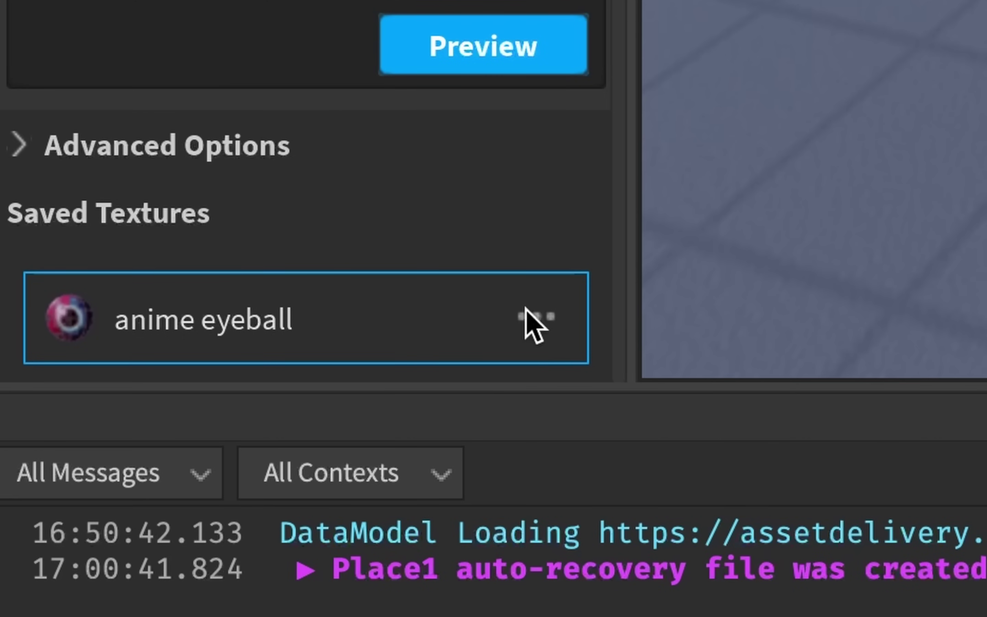
{"action": "left_click", "coordinate": [181, 445]}
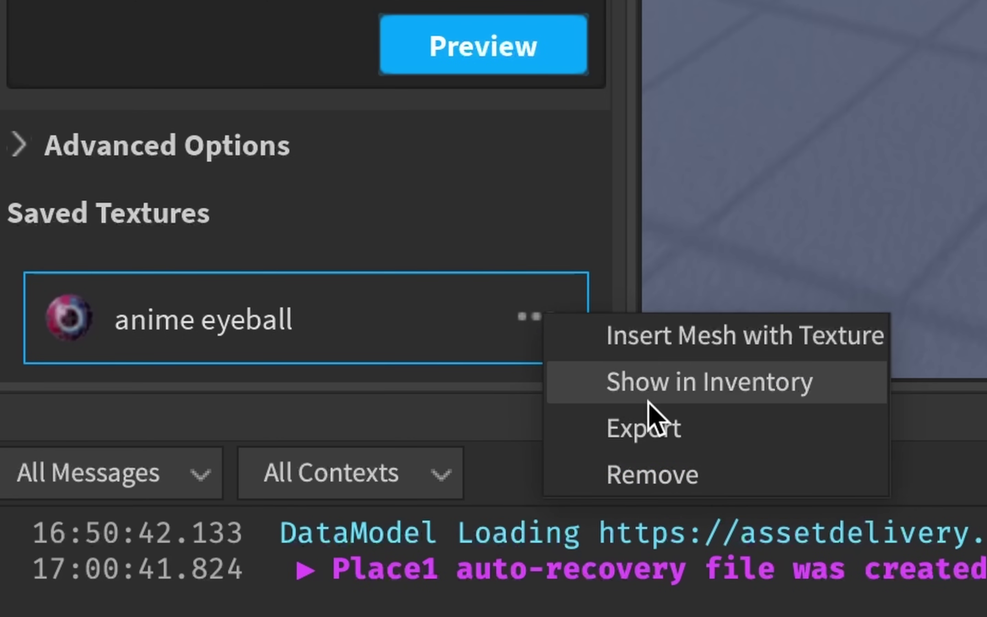
{"action": "left_click", "coordinate": [671, 435]}
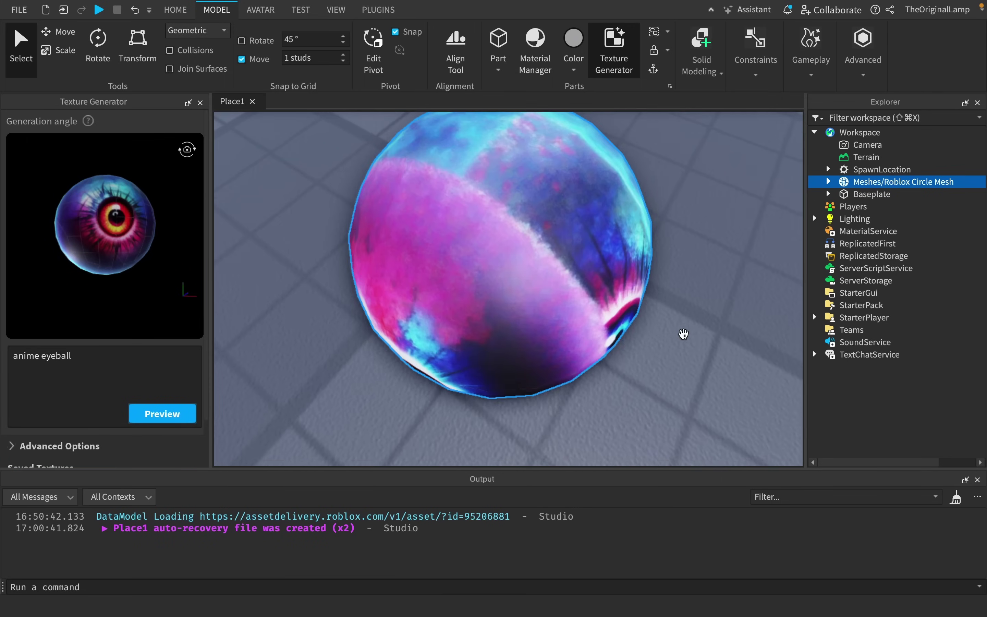
{"action": "right_click_drag", "start_coordinate": [683, 335], "coordinate": [762, 312]}
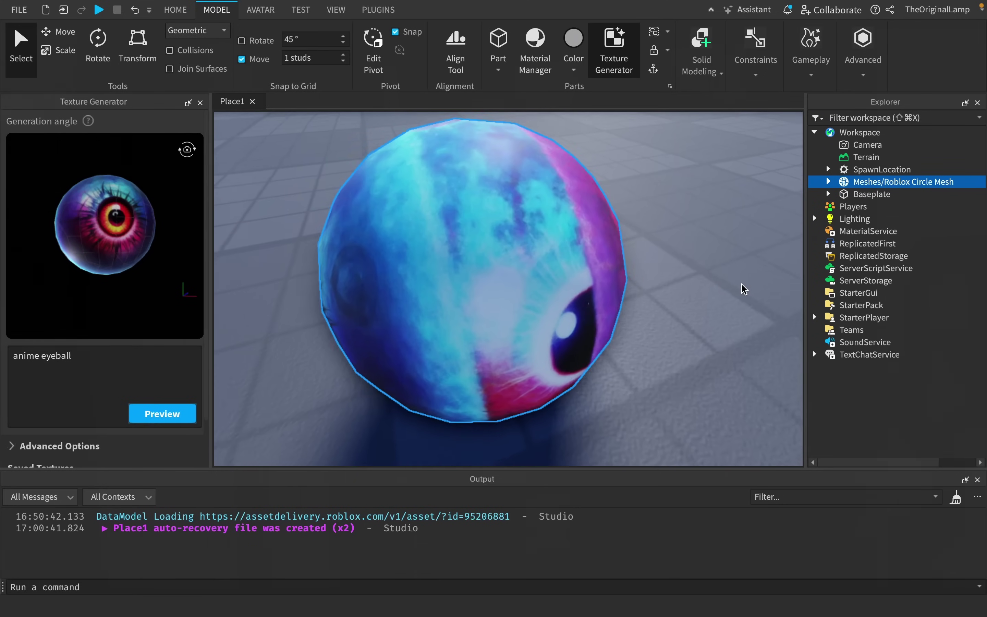
{"action": "right_click_drag", "start_coordinate": [743, 286], "coordinate": [577, 274]}
{"action": "scroll", "coordinate": [683, 343], "scroll_direction": "down", "scroll_amount": 3}
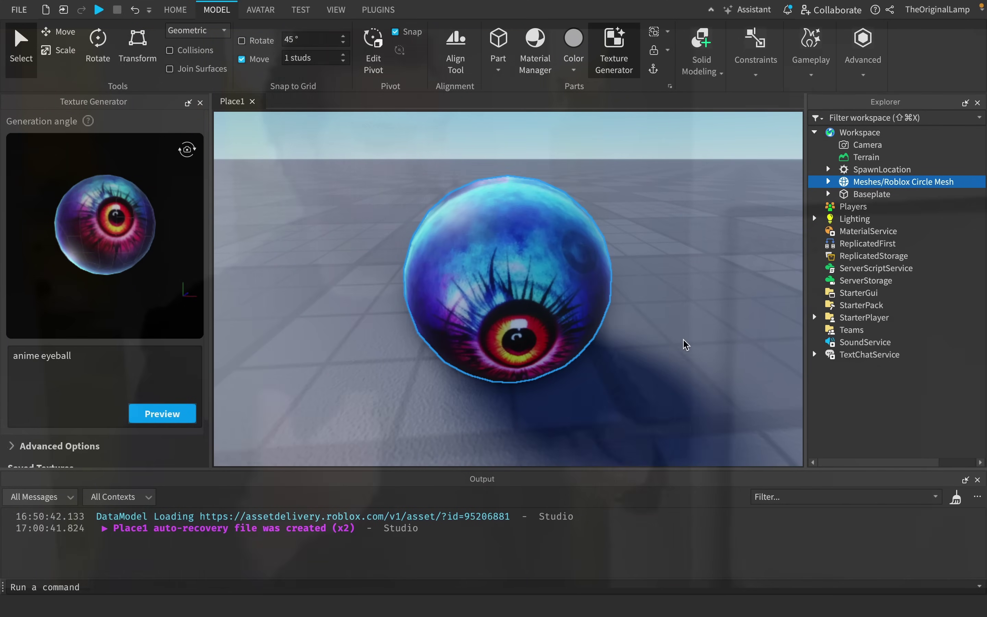
Step: Check the other side of the eyeball texture in the generation angle view, then delete the textured circle mesh from the workspace
{"action": "right_click_drag", "start_coordinate": [686, 343], "coordinate": [689, 346]}
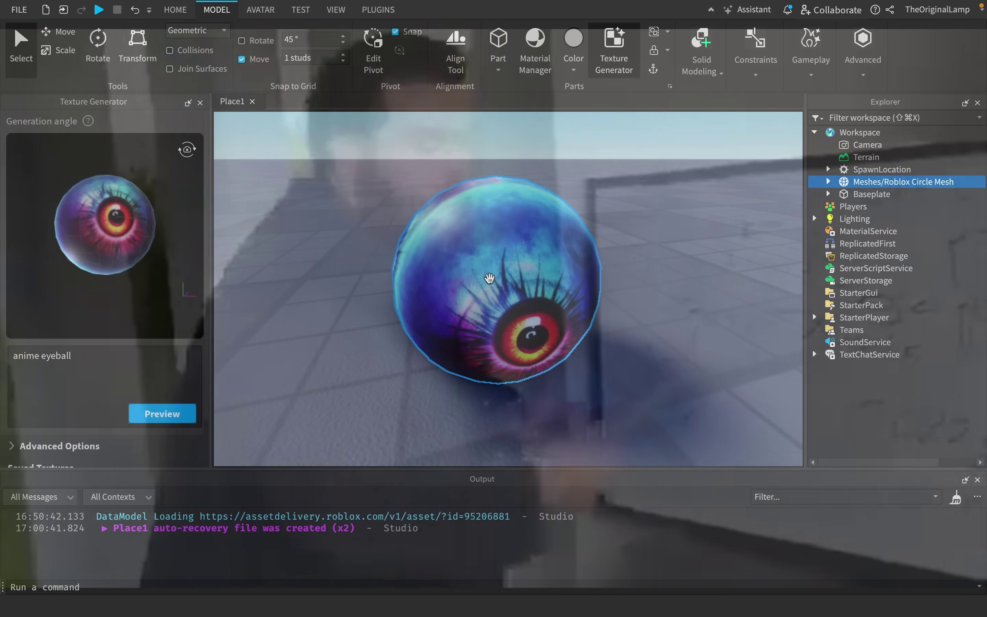
{"action": "scroll", "coordinate": [113, 380], "scroll_direction": "down", "scroll_amount": 3}
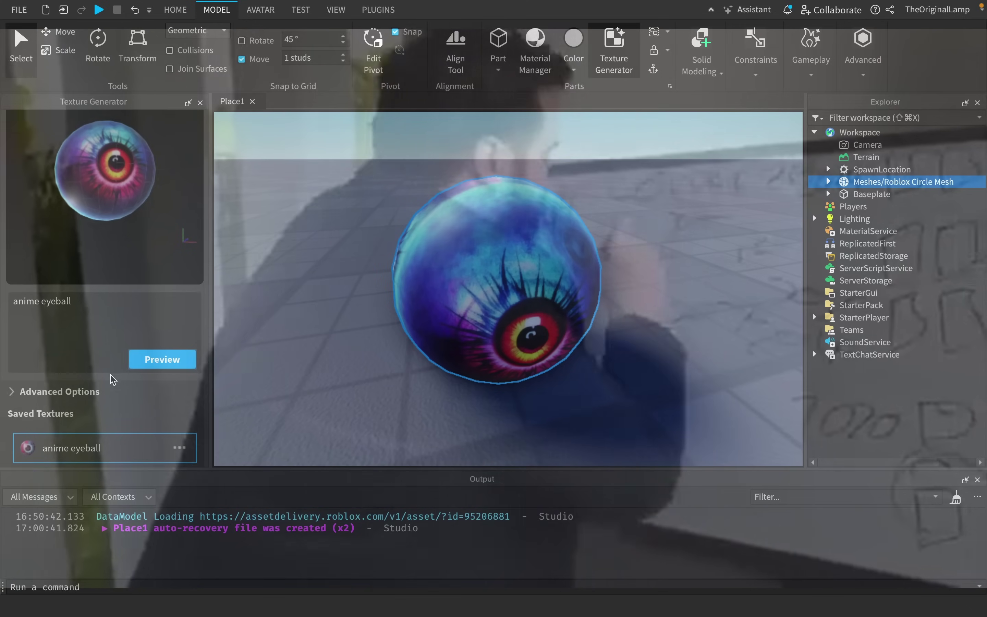
{"action": "scroll", "coordinate": [86, 311], "scroll_direction": "up", "scroll_amount": 3}
{"action": "left_click_drag", "start_coordinate": [116, 227], "coordinate": [73, 196]}
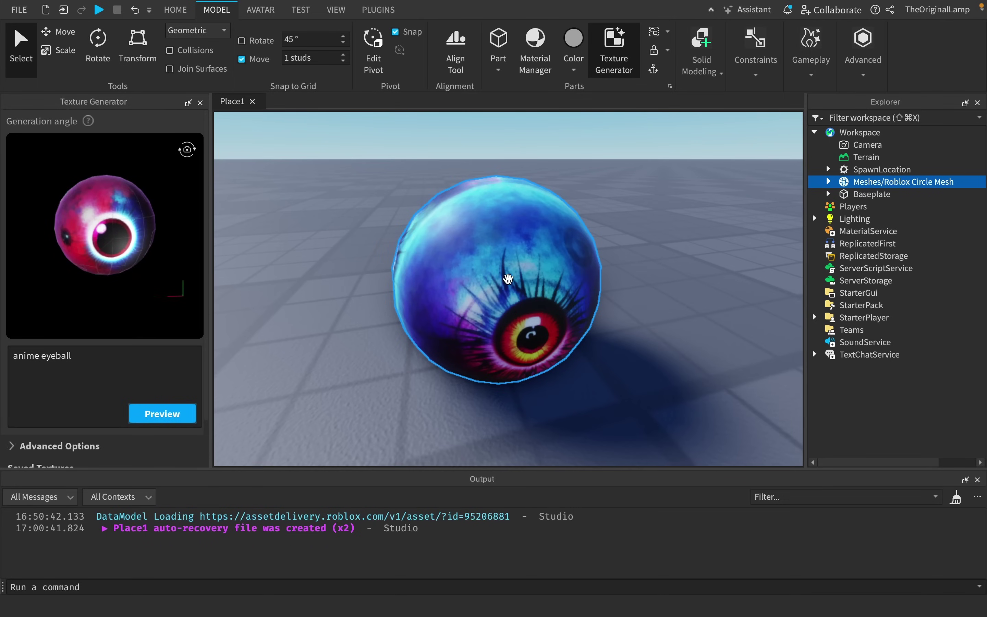
{"action": "key", "text": "Delete"}
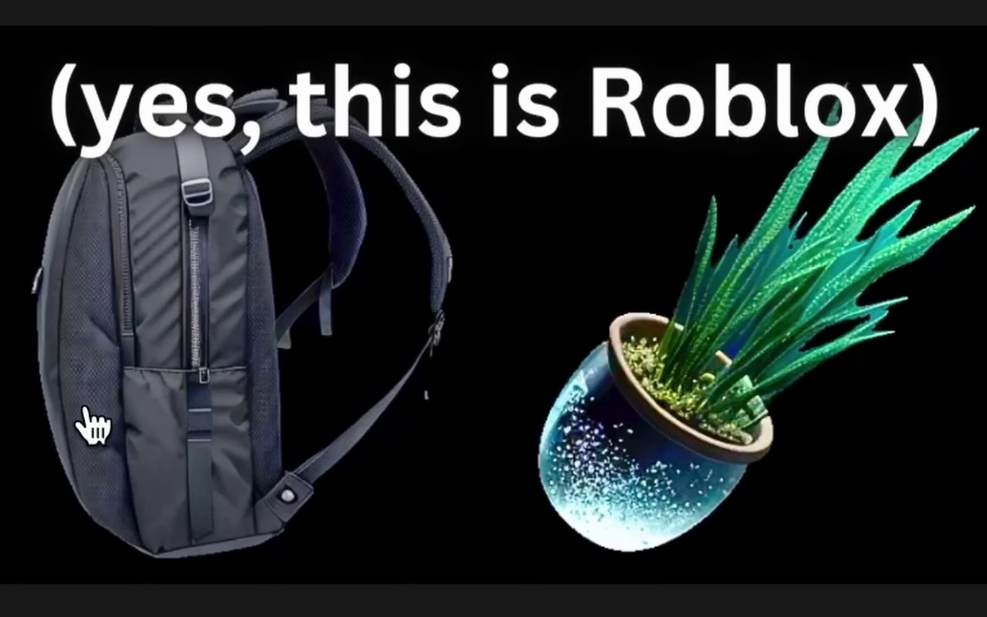
Step: Examine the untextured robloxbackpack mesh from all sides, including its bedroll, front pocket and side pockets
{"action": "mouse_move", "coordinate": [172, 295]}
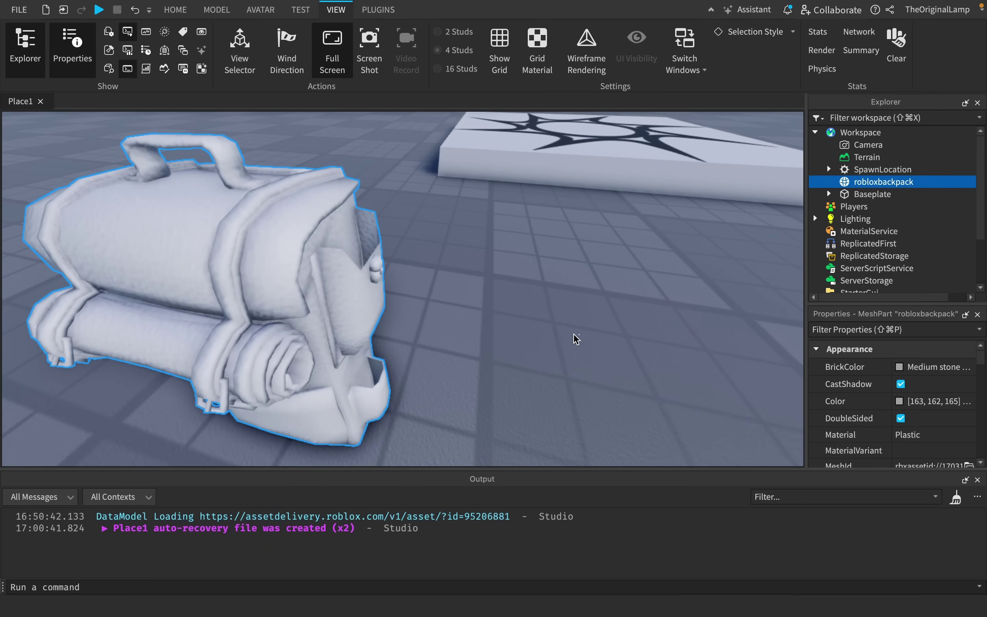
{"action": "right_click_drag", "start_coordinate": [564, 334], "coordinate": [489, 321]}
{"action": "right_click_drag", "start_coordinate": [620, 290], "coordinate": [613, 284]}
{"action": "right_click_drag", "start_coordinate": [415, 330], "coordinate": [433, 330]}
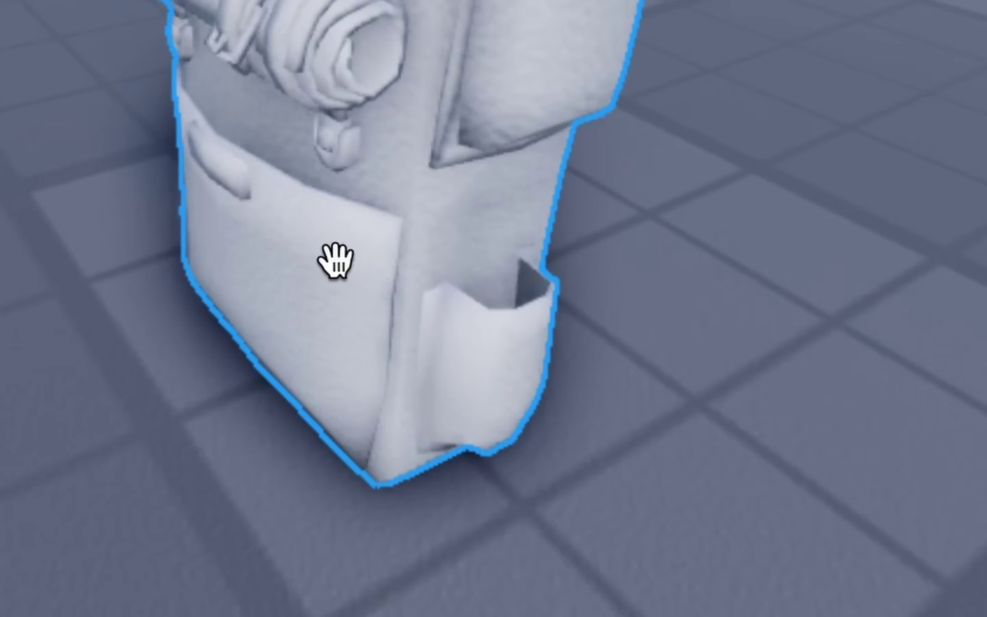
{"action": "scroll", "coordinate": [335, 259], "scroll_direction": "up", "scroll_amount": 3}
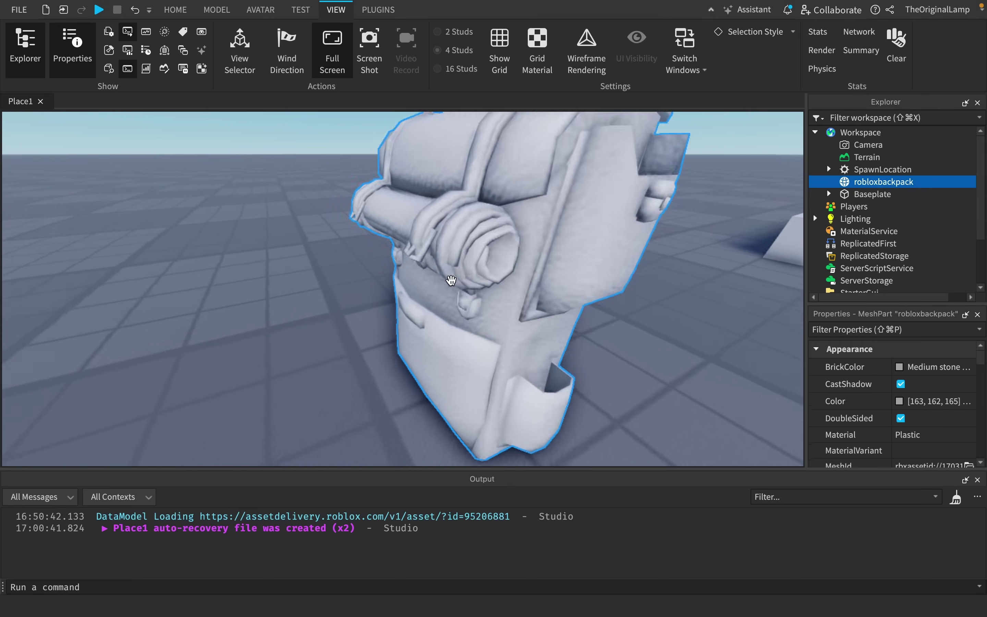
{"action": "right_click_drag", "start_coordinate": [336, 259], "coordinate": [310, 220]}
{"action": "scroll", "coordinate": [310, 220], "scroll_direction": "down", "scroll_amount": 2}
{"action": "scroll", "coordinate": [498, 257], "scroll_direction": "up", "scroll_amount": 3}
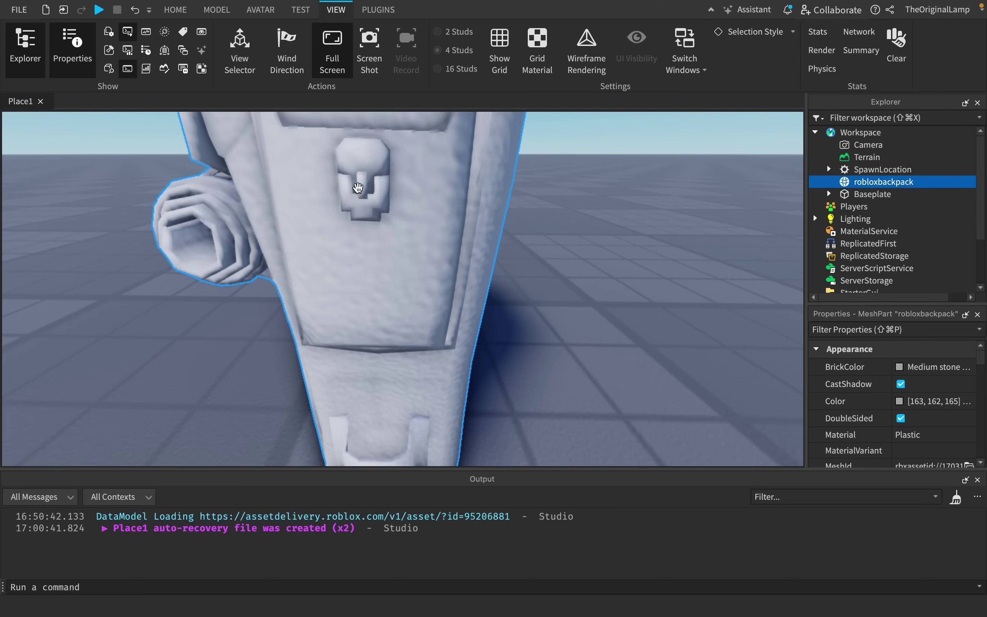
{"action": "scroll", "coordinate": [602, 274], "scroll_direction": "down", "scroll_amount": 3}
{"action": "right_click_drag", "start_coordinate": [602, 275], "coordinate": [603, 278]}
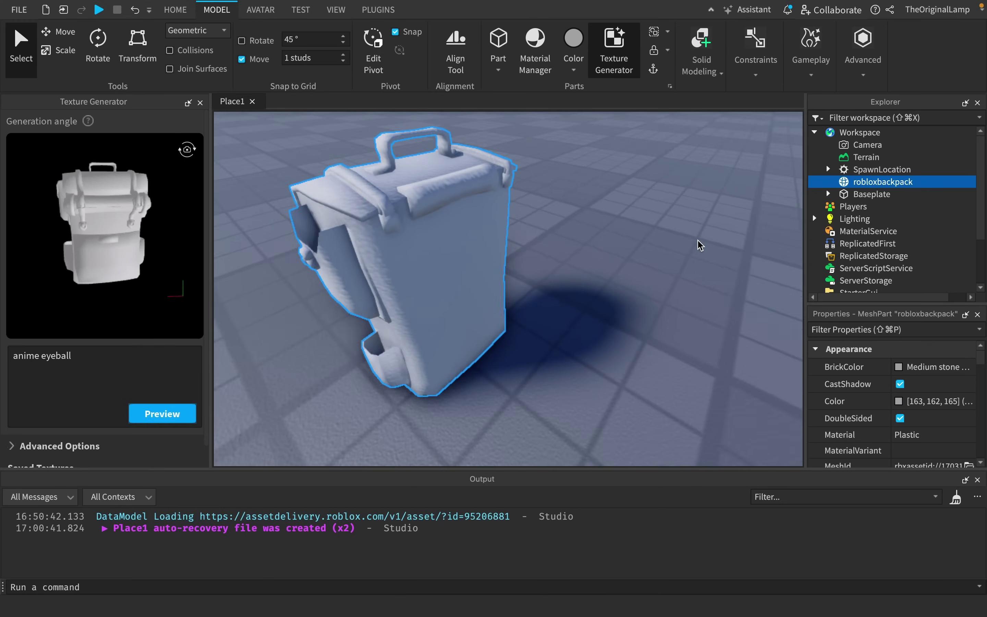
{"action": "right_click_drag", "start_coordinate": [697, 241], "coordinate": [698, 240]}
{"action": "scroll", "coordinate": [699, 242], "scroll_direction": "down", "scroll_amount": 3}
{"action": "scroll", "coordinate": [700, 242], "scroll_direction": "up", "scroll_amount": 5}
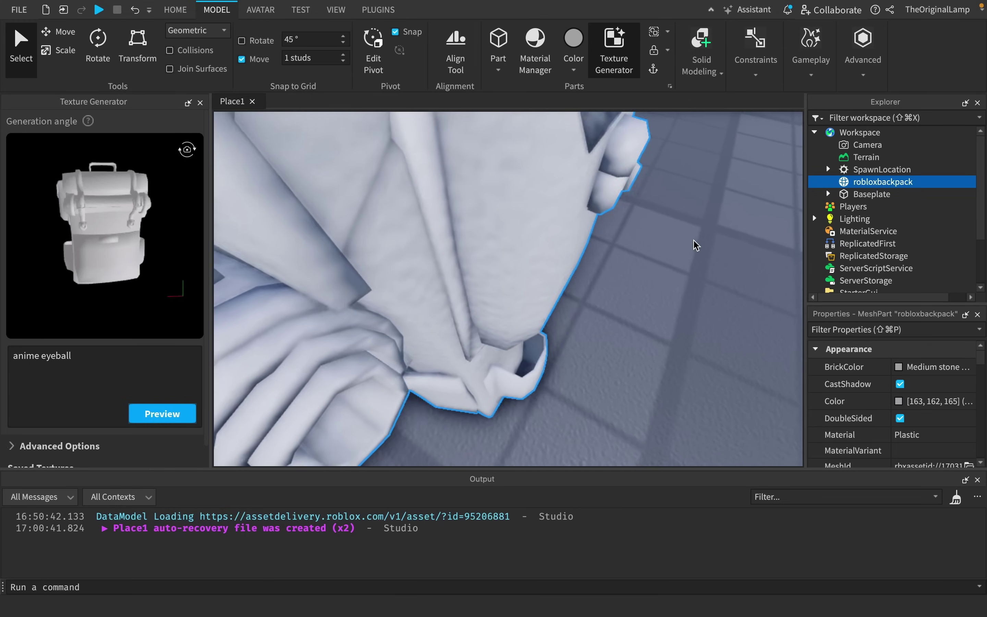
{"action": "scroll", "coordinate": [697, 243], "scroll_direction": "down", "scroll_amount": 4}
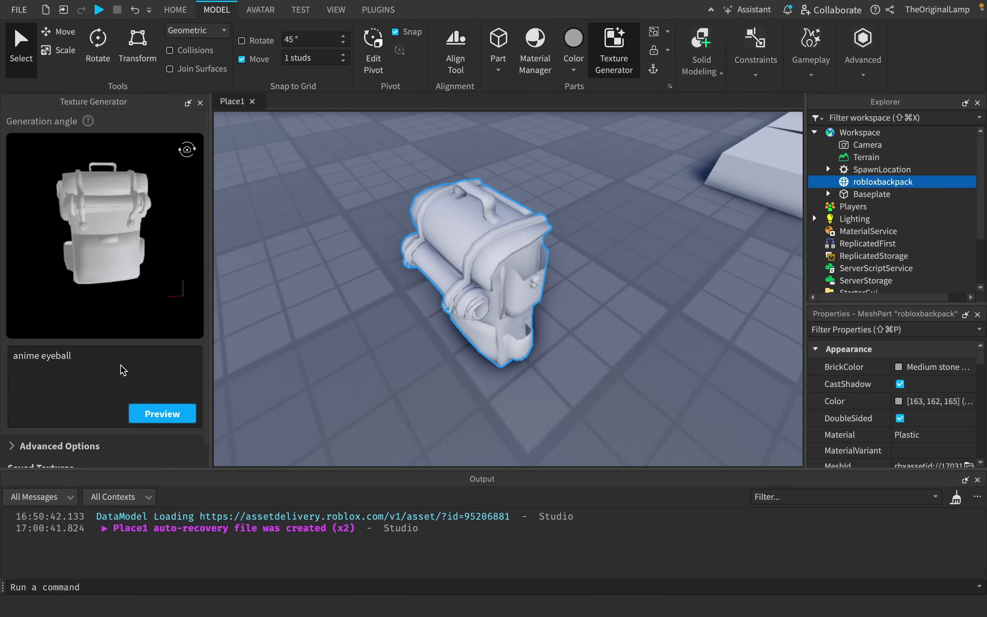
Step: Replace the texture description with "a black backpack" and generate previews for the robloxbackpack mesh
{"action": "left_click_drag", "start_coordinate": [123, 370], "coordinate": [11, 353]}
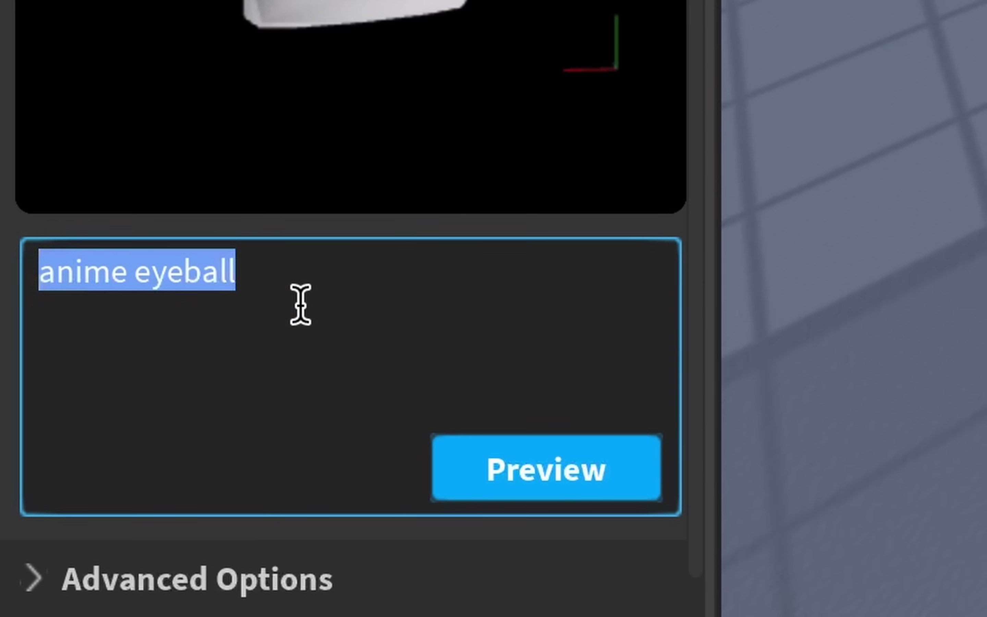
{"action": "key", "text": "BackSpace"}
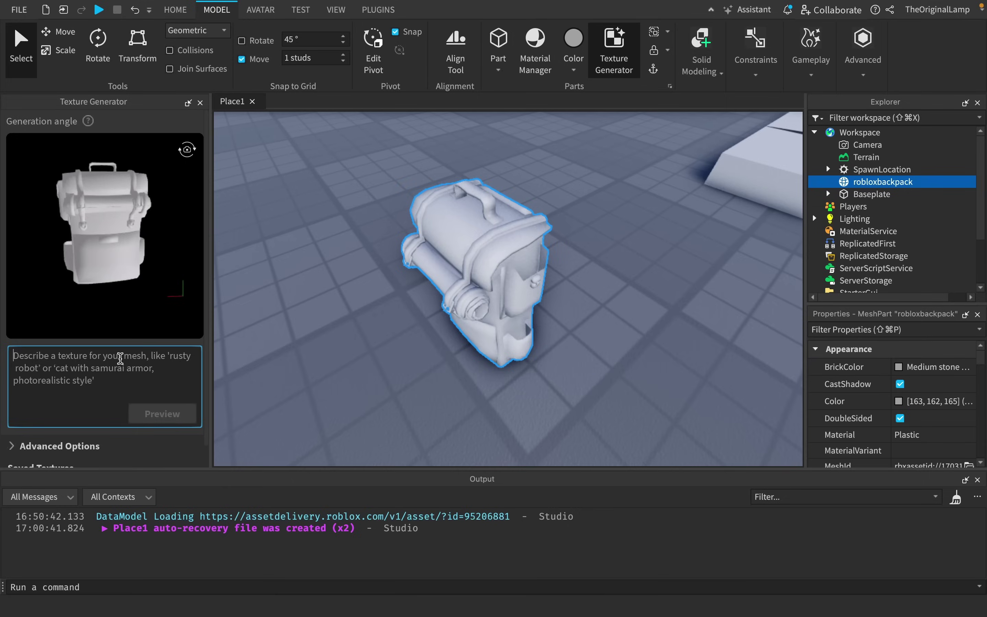
{"action": "type", "text": "a black backpack"}
{"action": "scroll", "coordinate": [661, 250], "scroll_direction": "up", "scroll_amount": 2}
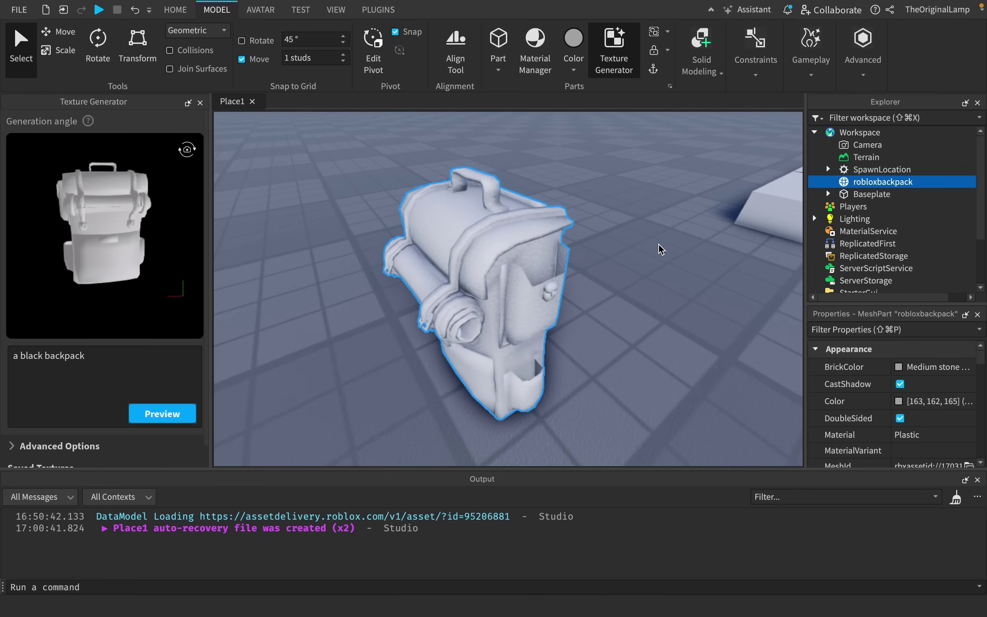
{"action": "scroll", "coordinate": [660, 250], "scroll_direction": "up", "scroll_amount": 3}
{"action": "scroll", "coordinate": [660, 250], "scroll_direction": "down", "scroll_amount": 3}
{"action": "left_click", "coordinate": [162, 413]}
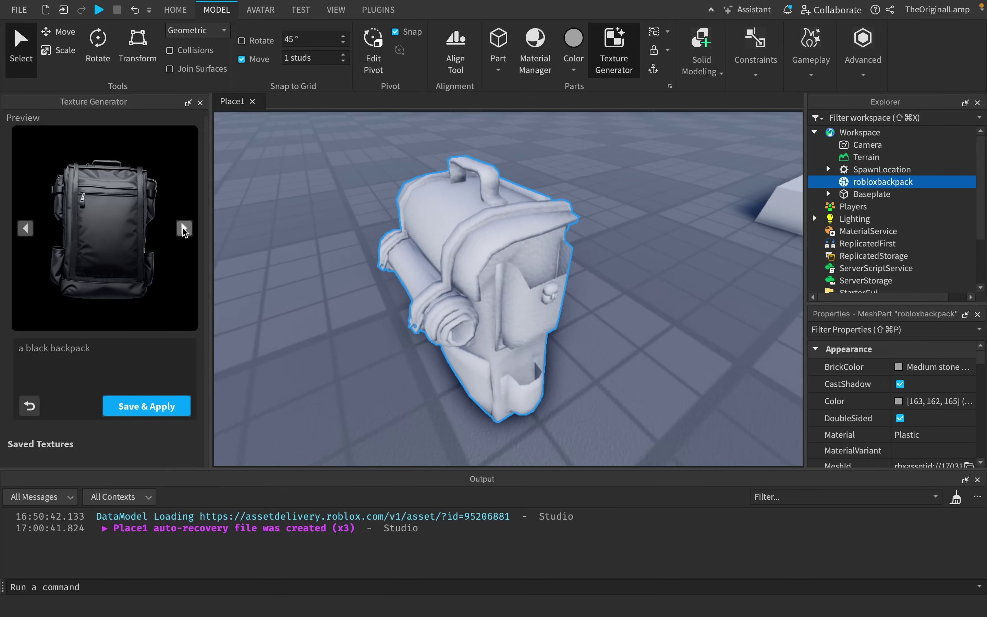
Step: Compare the black backpack previews, then save and apply the version with a top flap and front straps
{"action": "left_click", "coordinate": [184, 228]}
{"action": "left_click", "coordinate": [25, 229]}
{"action": "left_click", "coordinate": [25, 228]}
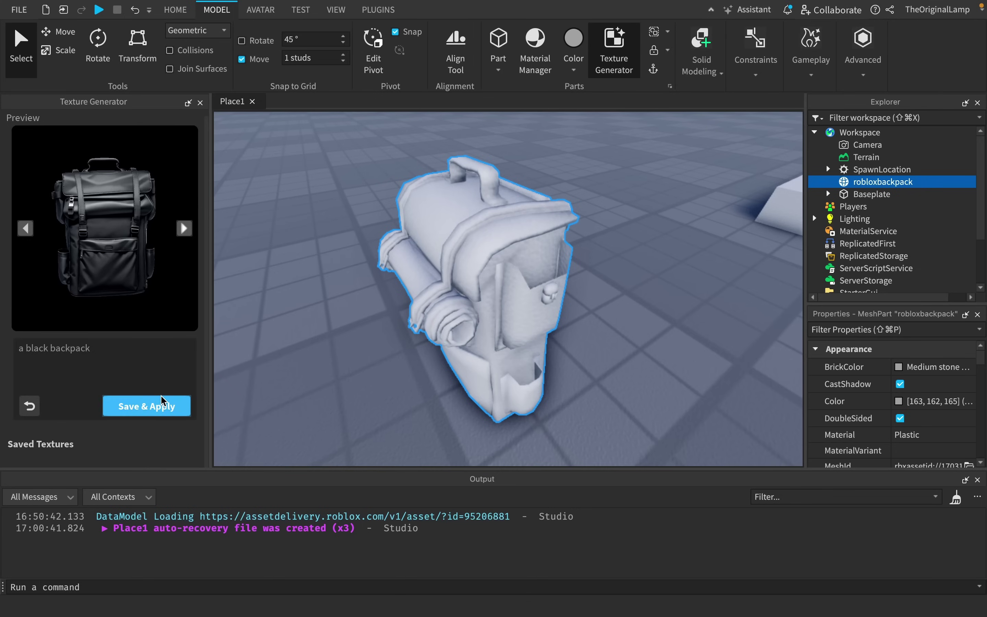
{"action": "left_click", "coordinate": [161, 396]}
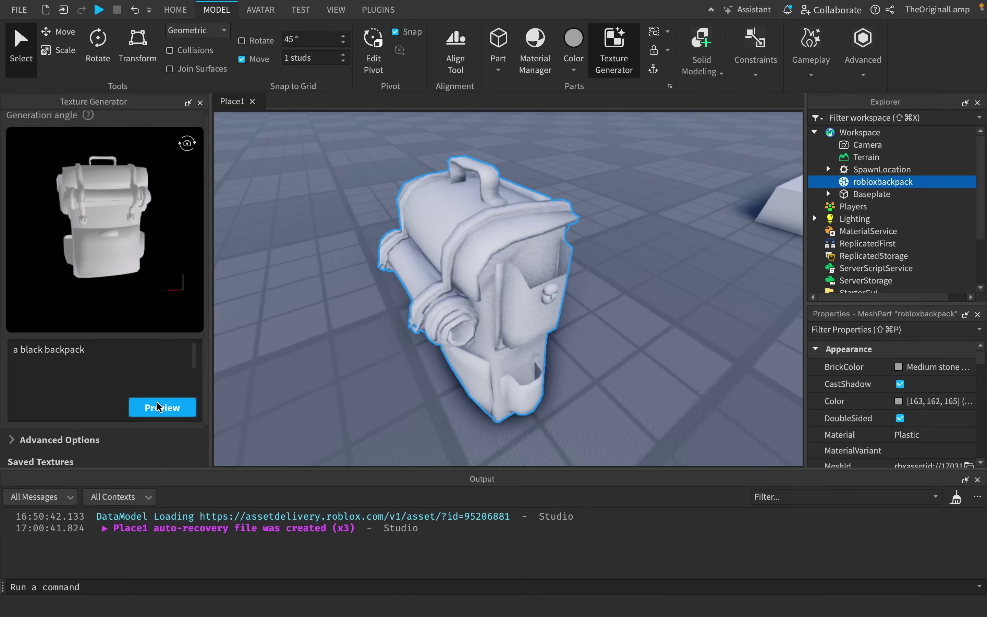
{"action": "scroll", "coordinate": [151, 376], "scroll_direction": "down", "scroll_amount": 2}
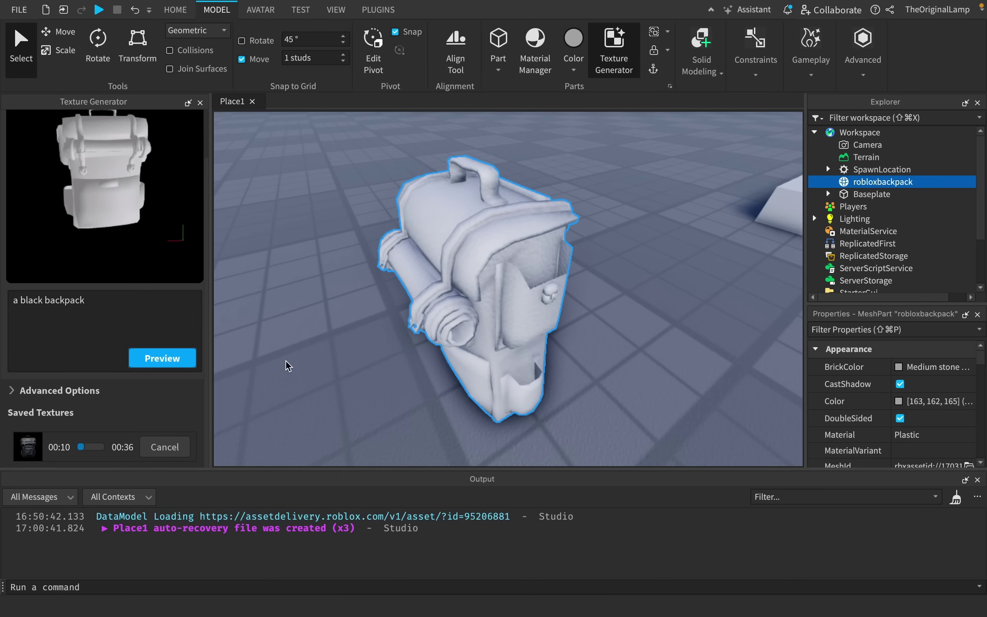
Step: Examine the black backpack texture on the mesh from all sides, including the front pocket and back panel zips
{"action": "right_click_drag", "start_coordinate": [657, 270], "coordinate": [657, 272]}
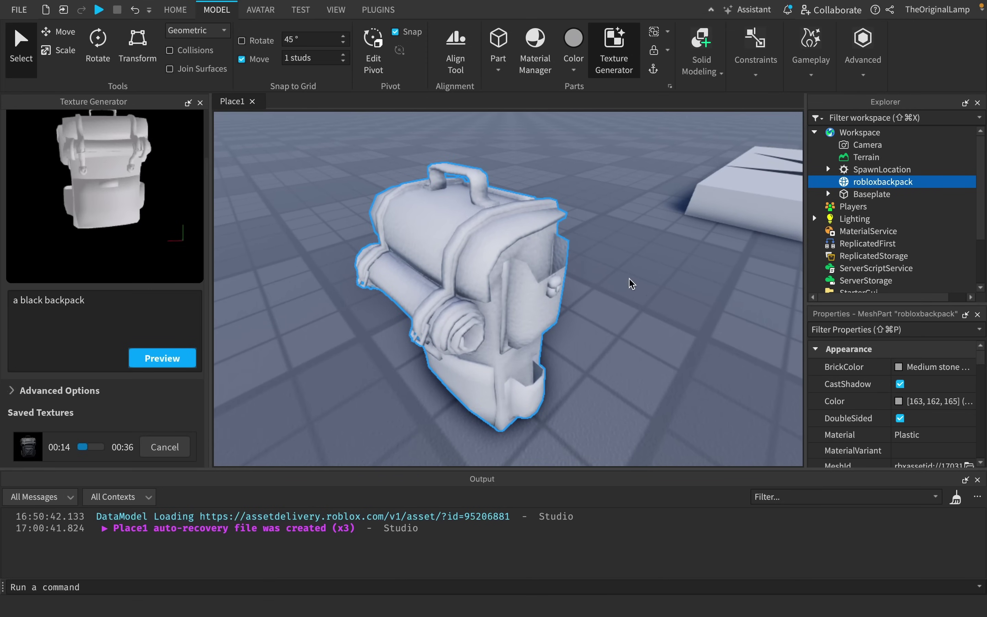
{"action": "right_click_drag", "start_coordinate": [633, 281], "coordinate": [634, 285]}
{"action": "right_click_drag", "start_coordinate": [567, 287], "coordinate": [567, 284]}
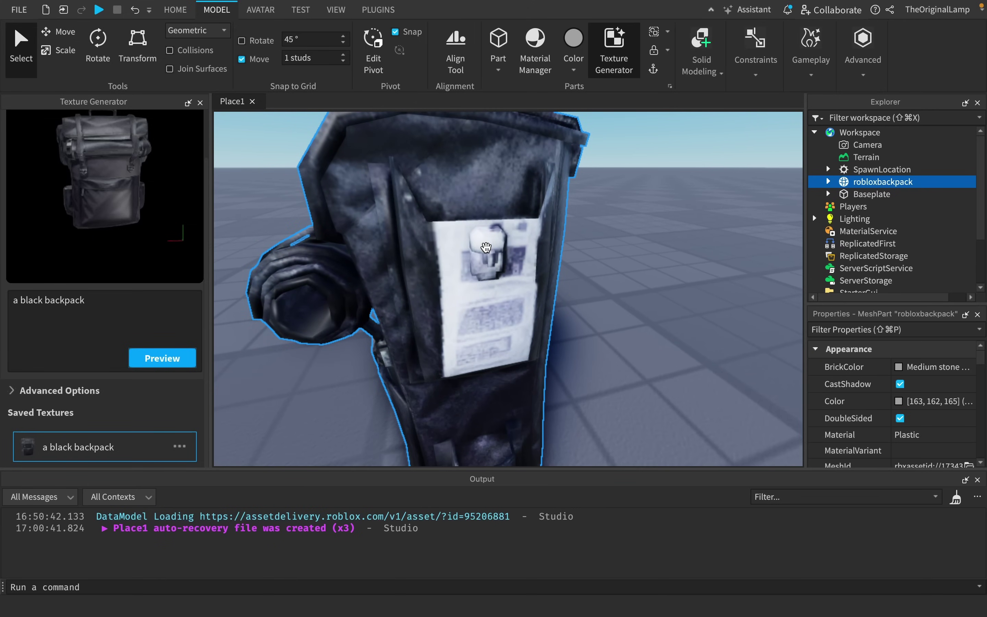
{"action": "scroll", "coordinate": [487, 247], "scroll_direction": "up", "scroll_amount": 5}
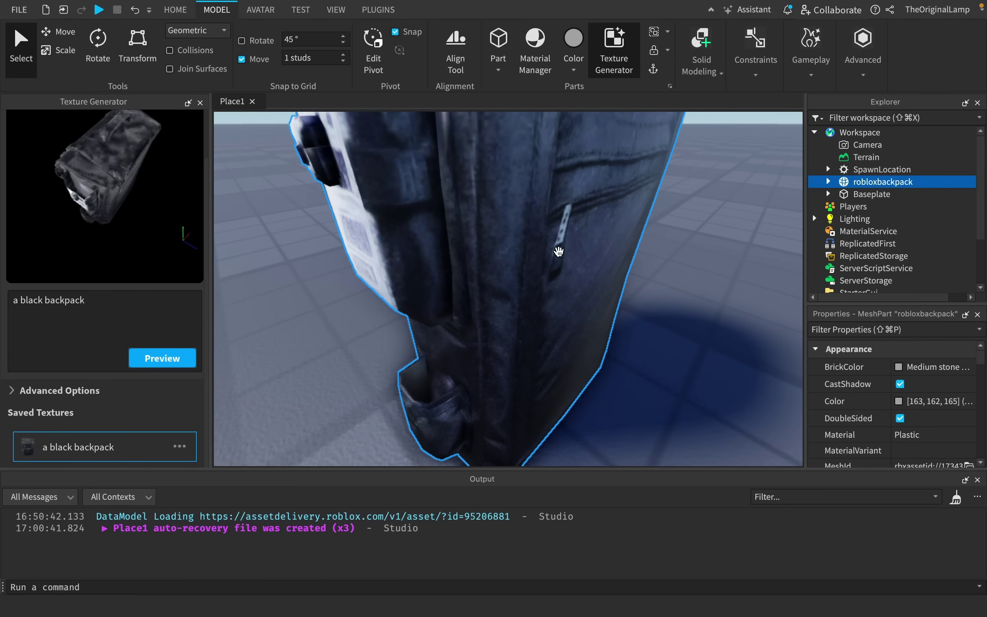
{"action": "scroll", "coordinate": [660, 260], "scroll_direction": "down", "scroll_amount": 4}
{"action": "mouse_move", "coordinate": [660, 262]}
{"action": "right_mouse_down"}
{"action": "mouse_move", "coordinate": [684, 259]}
{"action": "mouse_move", "coordinate": [669, 254]}
{"action": "right_mouse_up"}
{"action": "scroll", "coordinate": [685, 259], "scroll_direction": "up", "scroll_amount": 4}
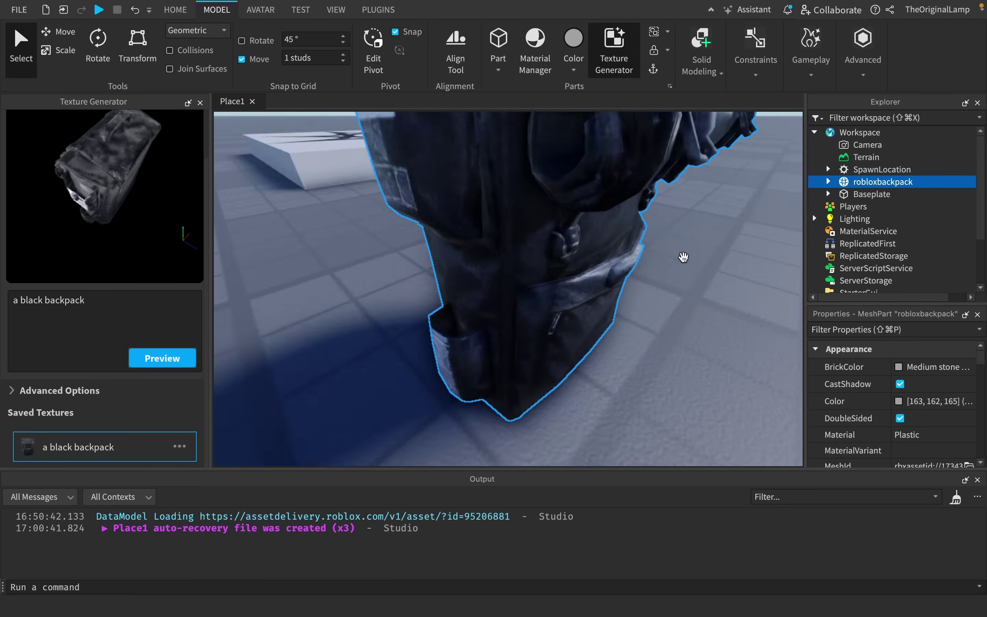
{"action": "scroll", "coordinate": [677, 256], "scroll_direction": "up", "scroll_amount": 2}
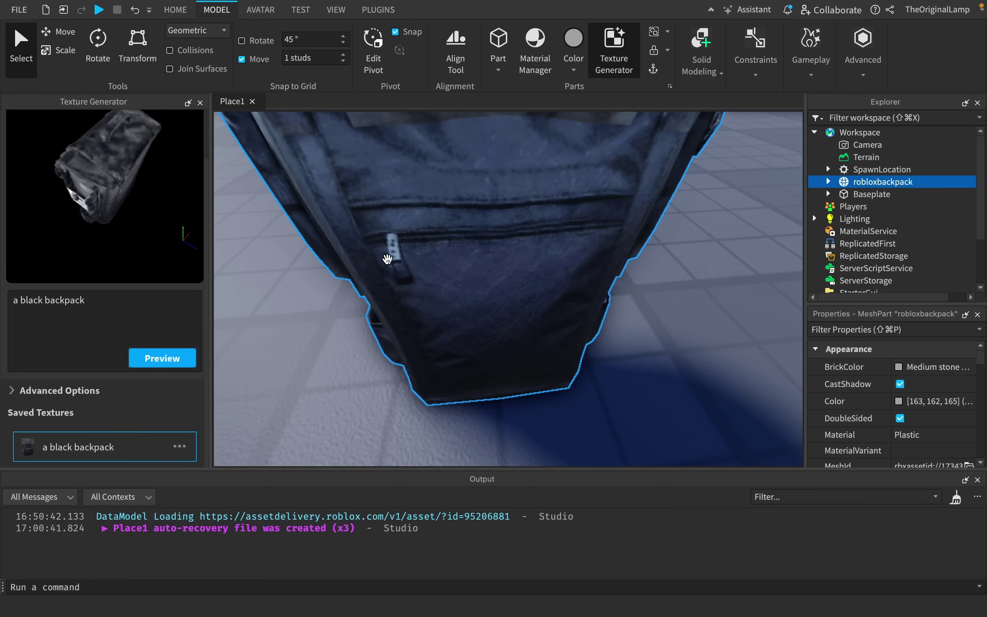
{"action": "right_click_drag", "start_coordinate": [631, 312], "coordinate": [628, 312]}
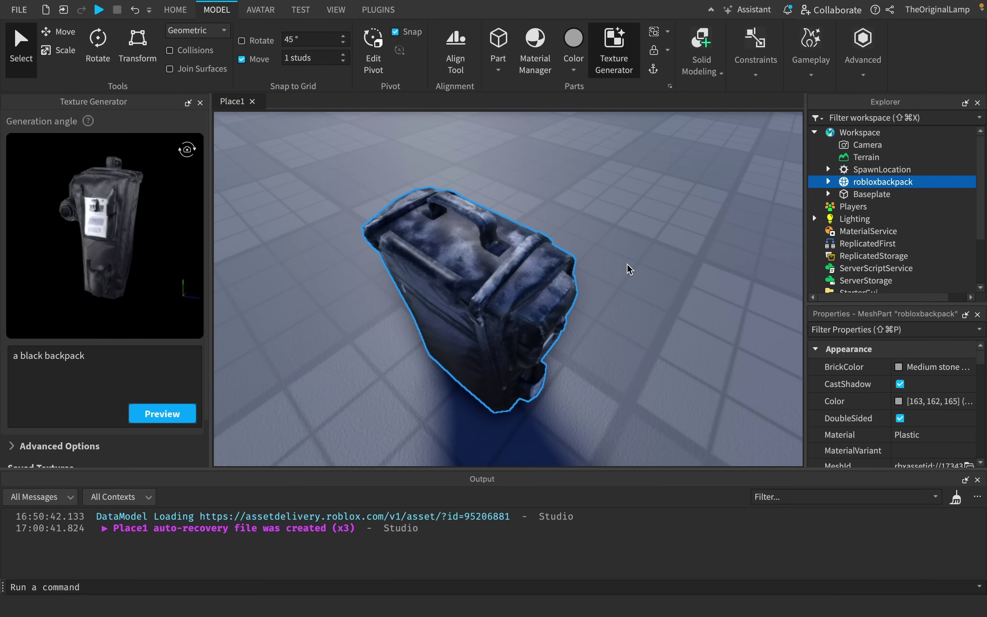
{"action": "right_click_drag", "start_coordinate": [627, 264], "coordinate": [314, 356]}
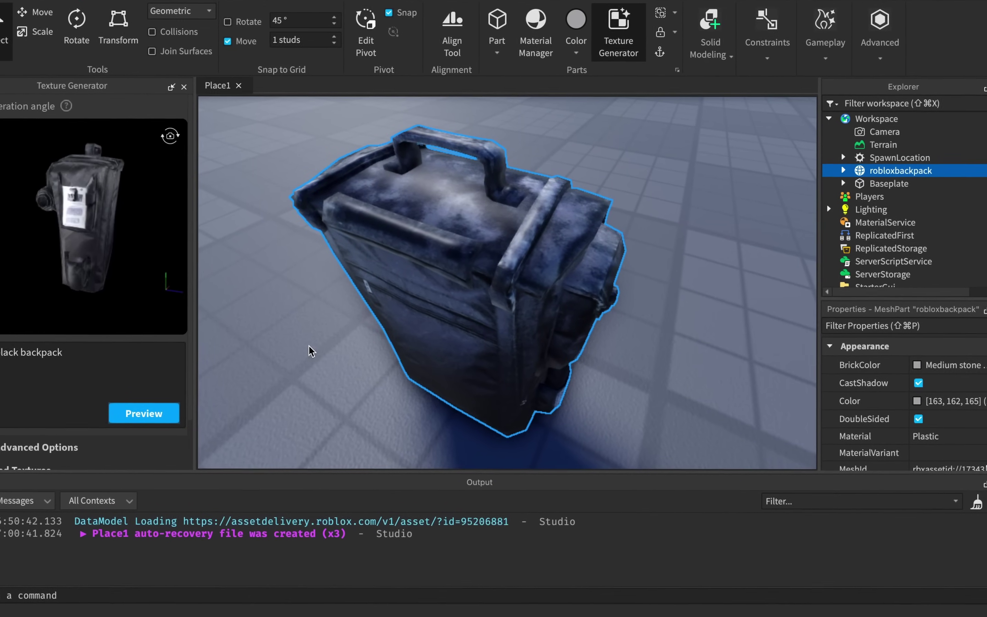
Step: Change the texture description to "a gold striped carbon fibre backpack which is partially an aquarium" and generate previews
{"action": "triple_click", "coordinate": [77, 372]}
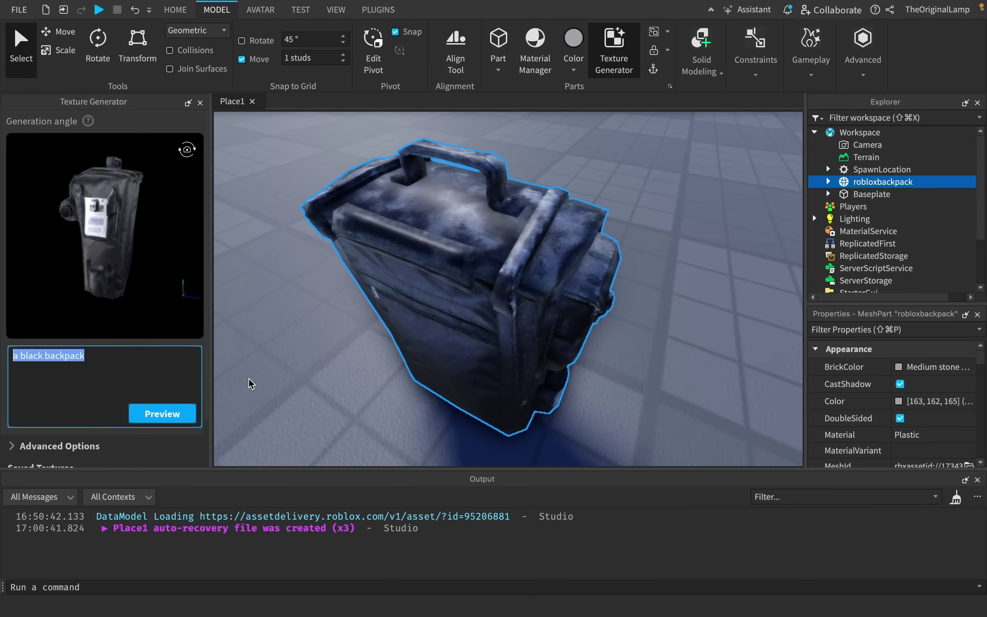
{"action": "type", "text": "a gold"}
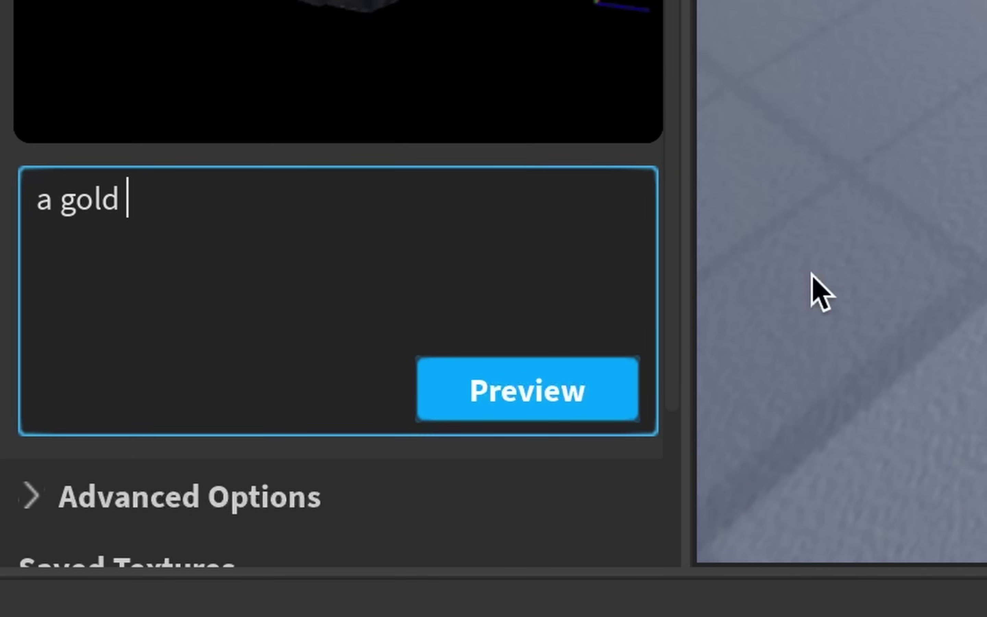
{"action": "type", "text": " striped carbon fibre backpack which is parti"}
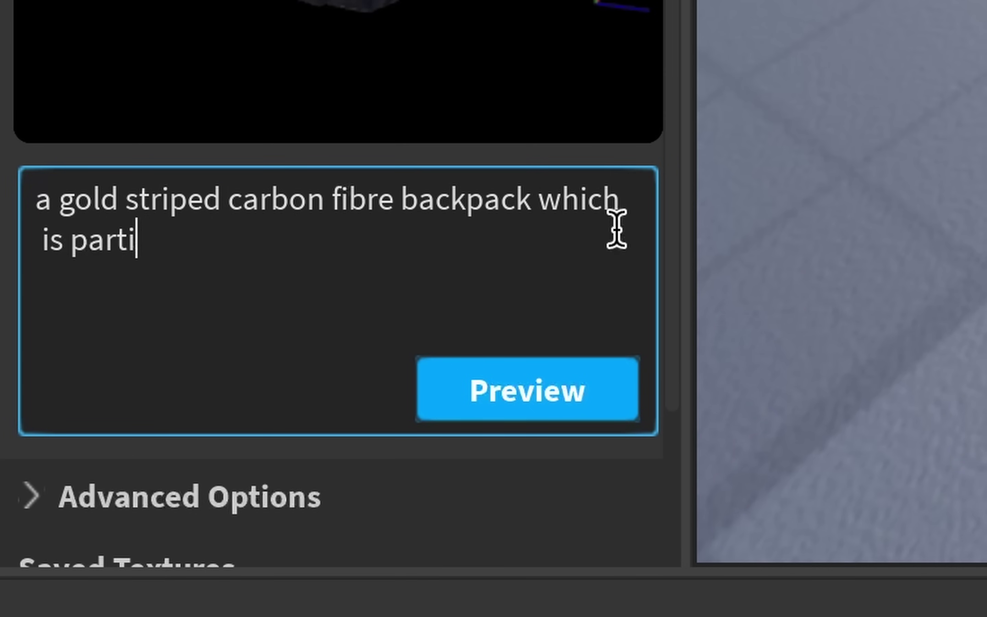
{"action": "type", "text": "ally an aquarium"}
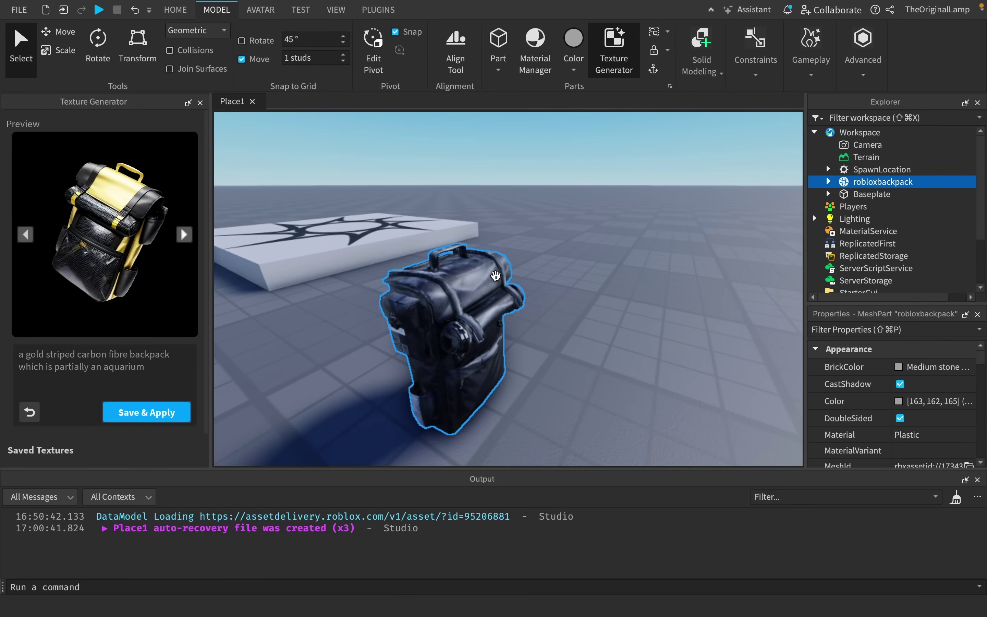
Step: Compare the generated gold striped carbon fibre backpack previews
{"action": "right_click", "coordinate": [496, 276]}
{"action": "left_click", "coordinate": [375, 254]}
{"action": "left_click", "coordinate": [184, 235]}
{"action": "left_click", "coordinate": [184, 235]}
{"action": "left_click", "coordinate": [184, 235]}
{"action": "left_click", "coordinate": [184, 235]}
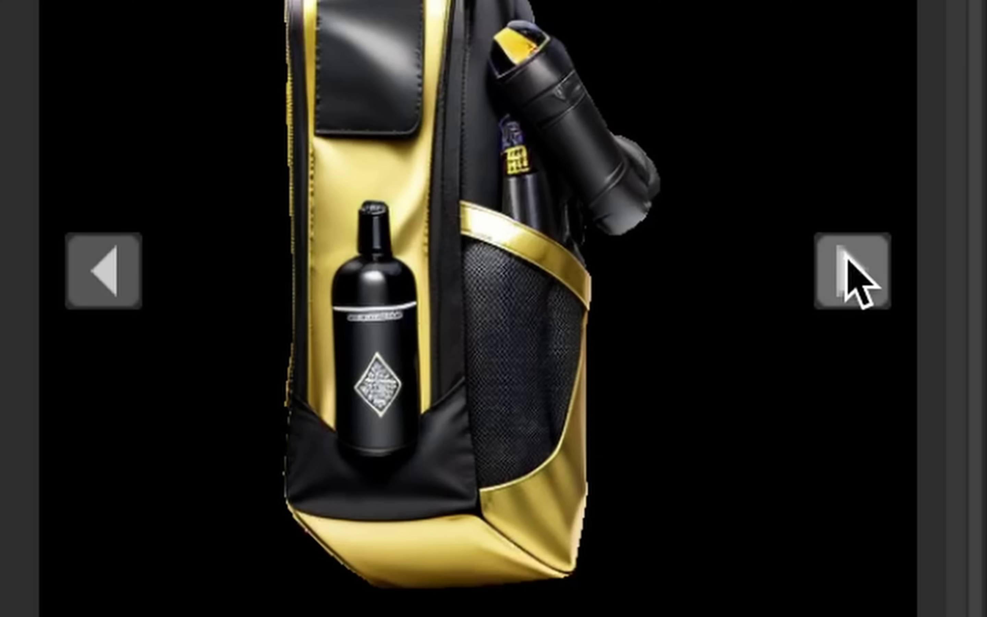
{"action": "left_click", "coordinate": [845, 251]}
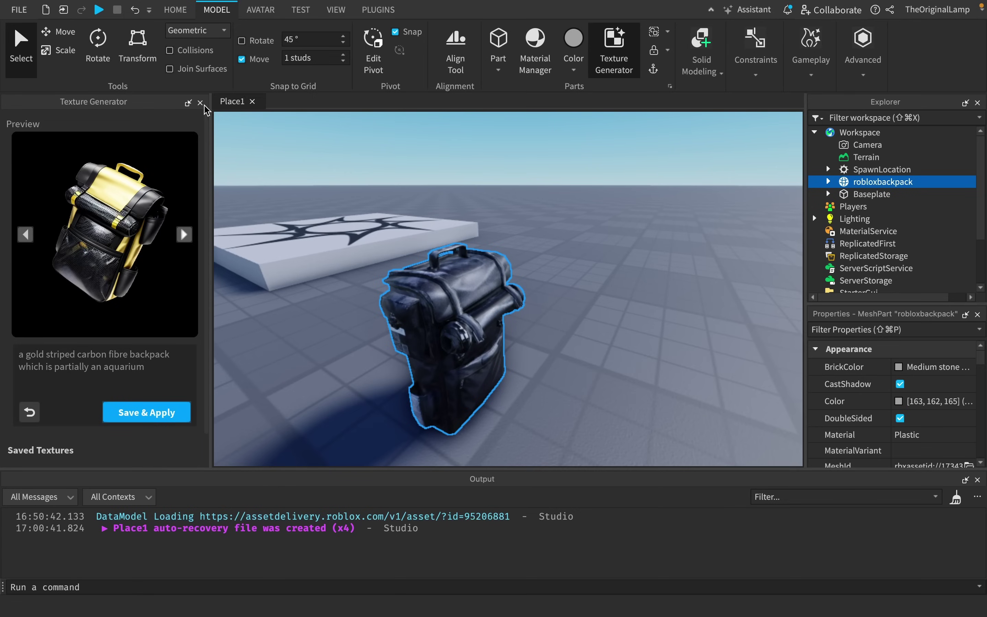
Step: Focus on the backpack mesh, then save and apply the black and yellow gold striped carbon fibre texture
{"action": "scroll", "coordinate": [544, 225], "scroll_direction": "down", "scroll_amount": 10}
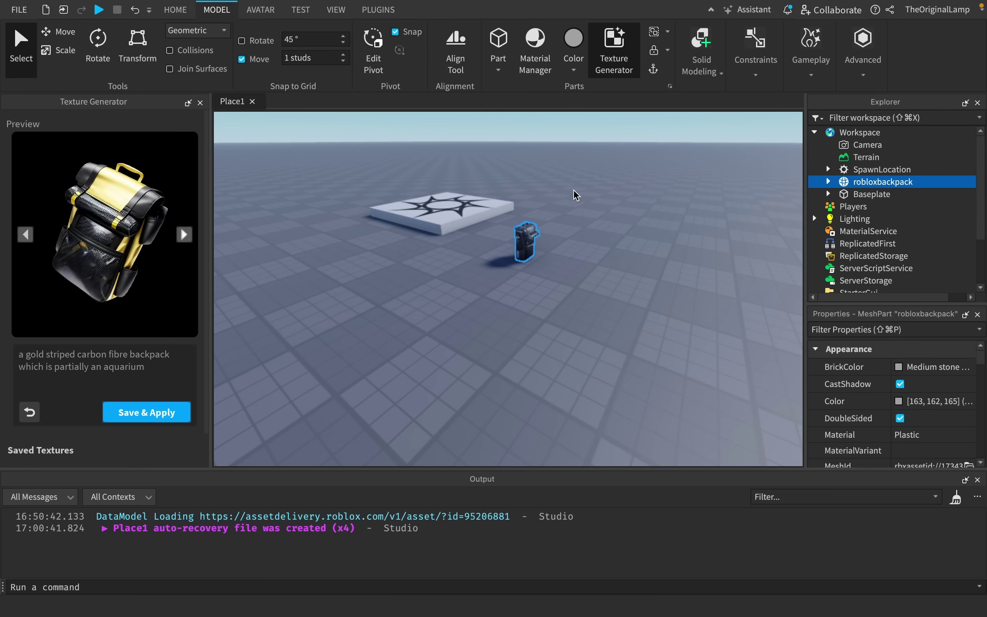
{"action": "key", "text": "f"}
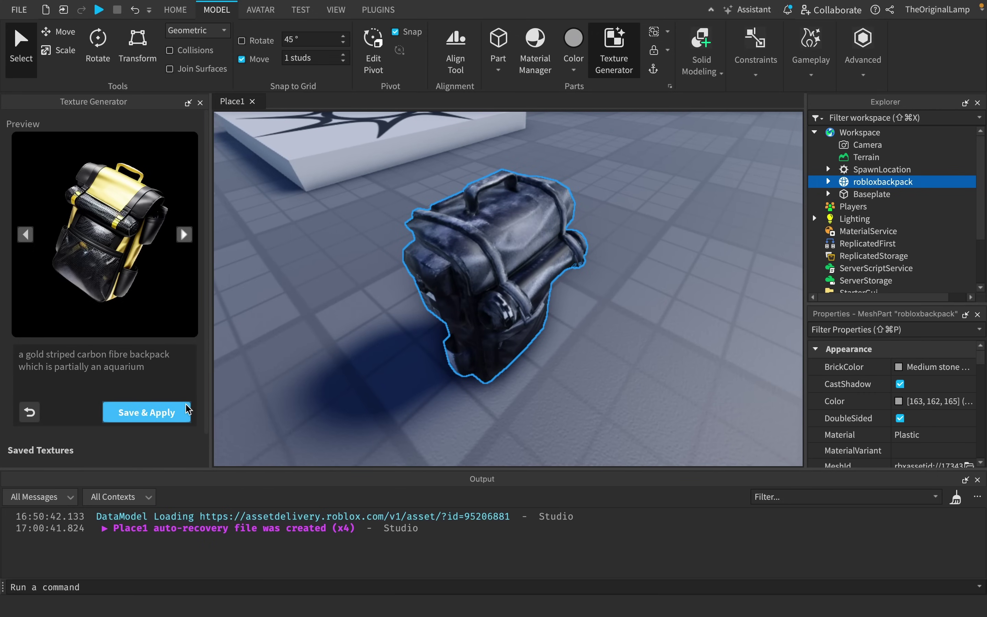
{"action": "left_click", "coordinate": [176, 413]}
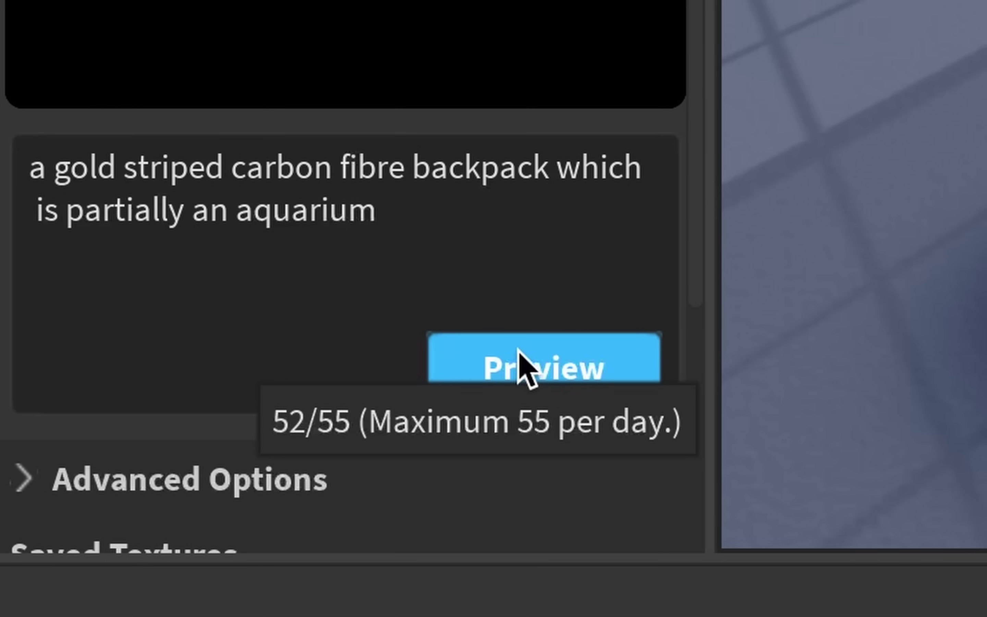
{"action": "left_click", "coordinate": [143, 414]}
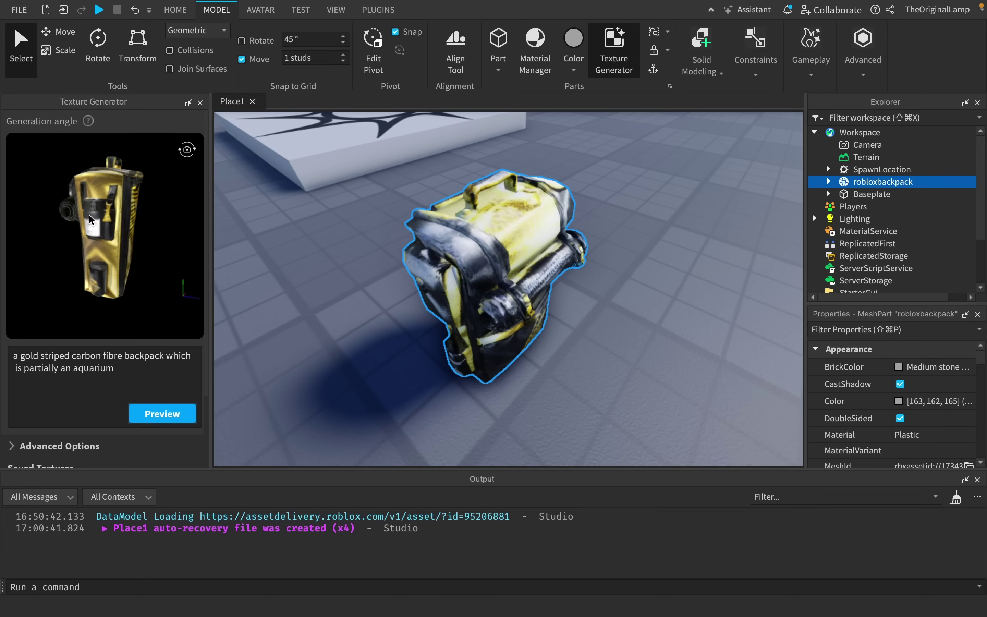
Step: Examine the gold striped carbon fibre texture on the backpack from all sides, including the side pockets, roll and striped back panel
{"action": "left_click_drag", "start_coordinate": [88, 213], "coordinate": [220, 227]}
{"action": "right_click_drag", "start_coordinate": [537, 238], "coordinate": [584, 228]}
{"action": "scroll", "coordinate": [583, 277], "scroll_direction": "up", "scroll_amount": 5}
{"action": "scroll", "coordinate": [582, 278], "scroll_direction": "down", "scroll_amount": 4}
{"action": "scroll", "coordinate": [582, 277], "scroll_direction": "up", "scroll_amount": 2}
{"action": "scroll", "coordinate": [582, 278], "scroll_direction": "down", "scroll_amount": 3}
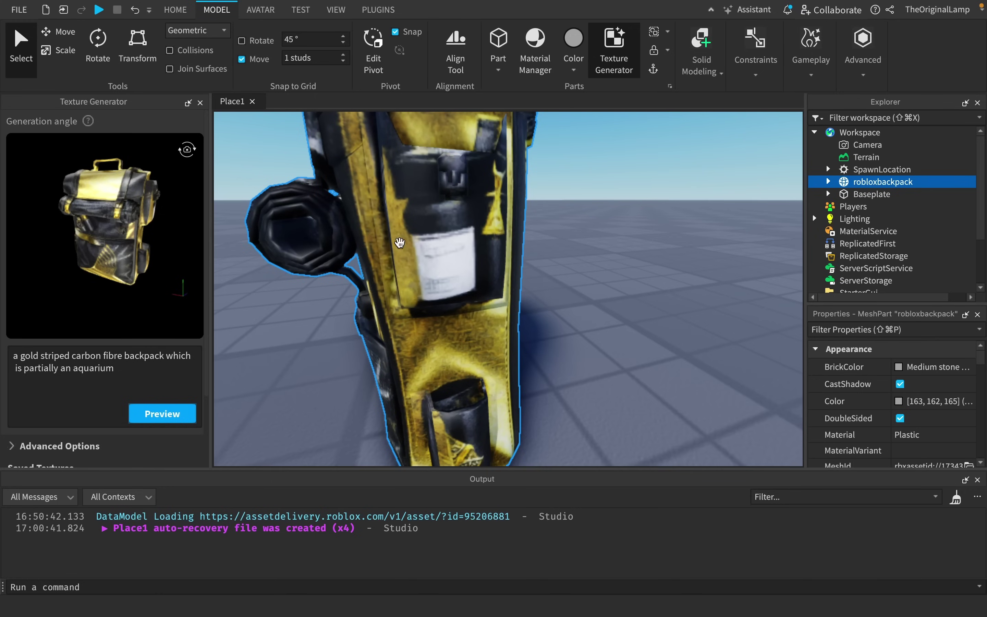
{"action": "right_click_drag", "start_coordinate": [392, 220], "coordinate": [393, 221]}
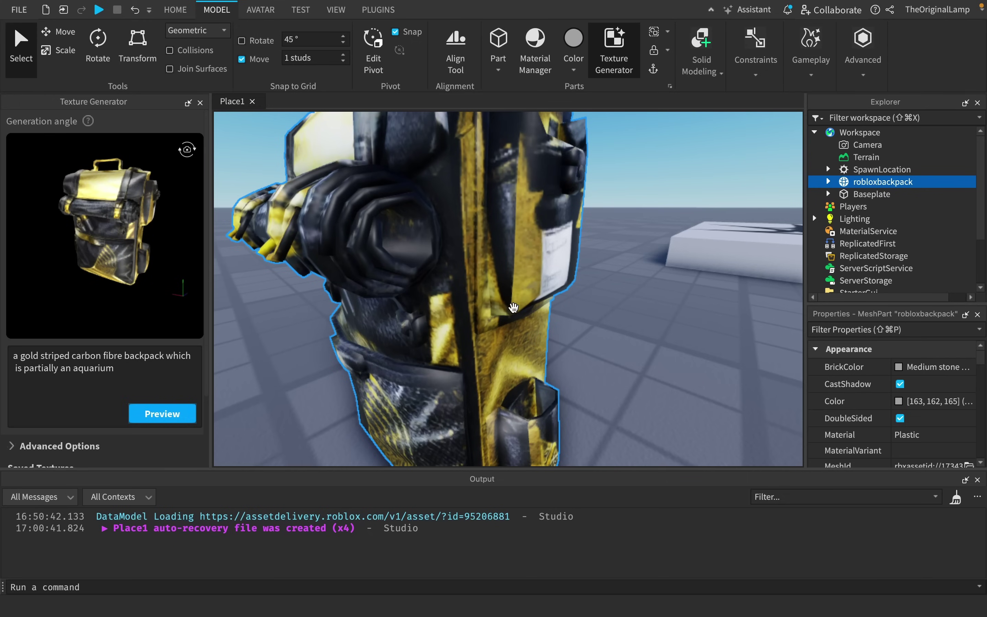
{"action": "scroll", "coordinate": [544, 193], "scroll_direction": "down", "scroll_amount": 5}
{"action": "scroll", "coordinate": [544, 193], "scroll_direction": "up", "scroll_amount": 5}
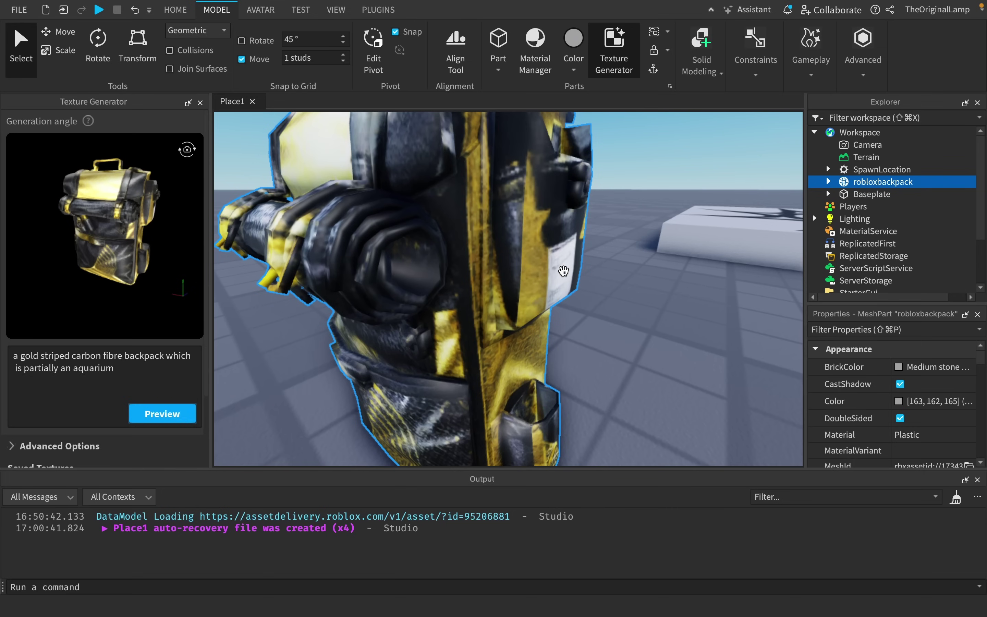
{"action": "scroll", "coordinate": [564, 271], "scroll_direction": "down", "scroll_amount": 3}
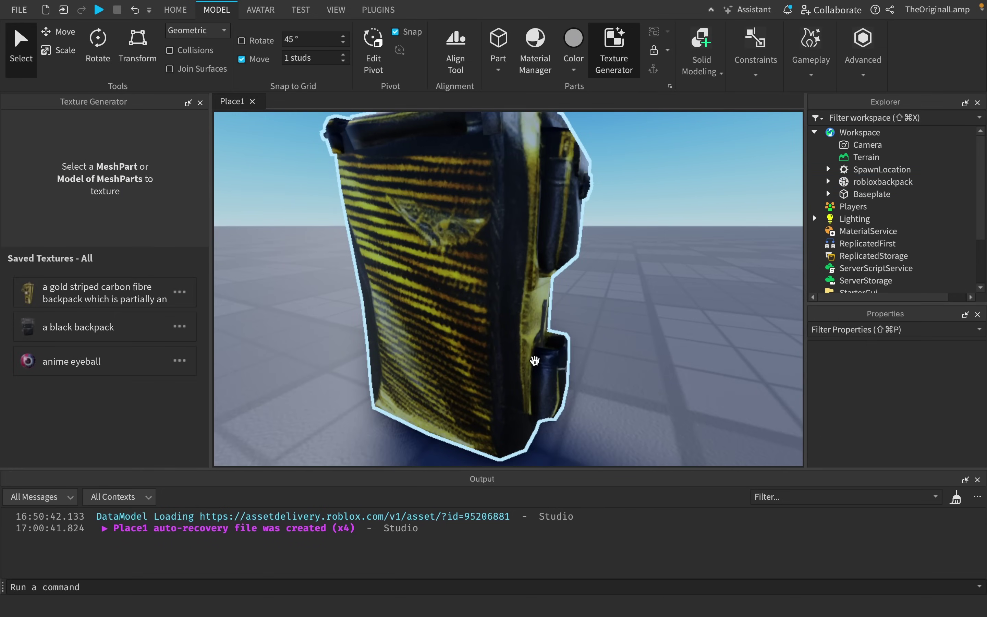
{"action": "mouse_move", "coordinate": [603, 364]}
{"action": "right_mouse_down"}
{"action": "mouse_move", "coordinate": [587, 363]}
{"action": "mouse_move", "coordinate": [603, 363]}
{"action": "right_mouse_up"}
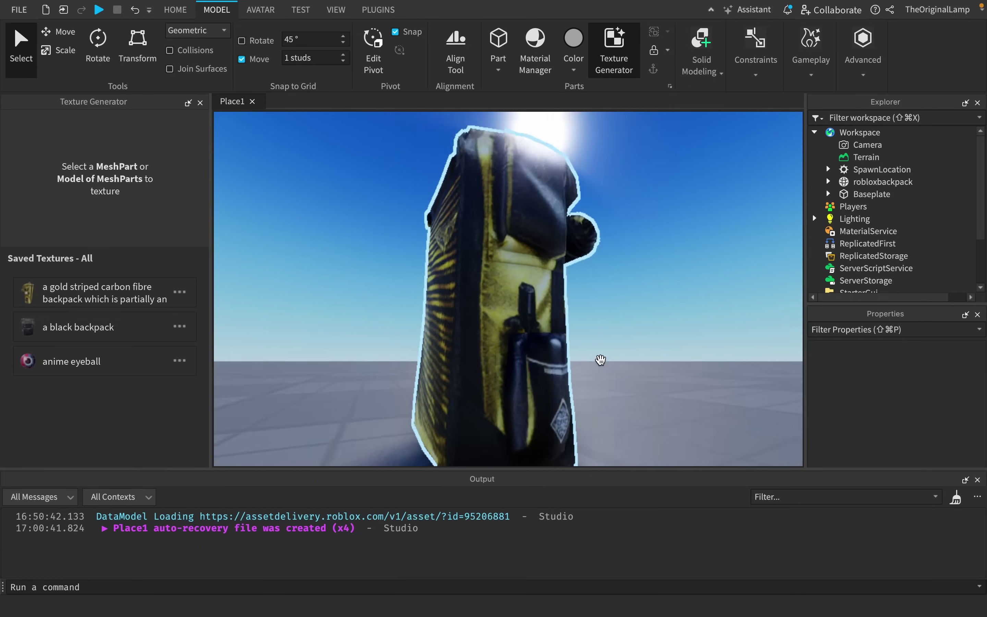
{"action": "right_click_drag", "start_coordinate": [599, 361], "coordinate": [599, 361]}
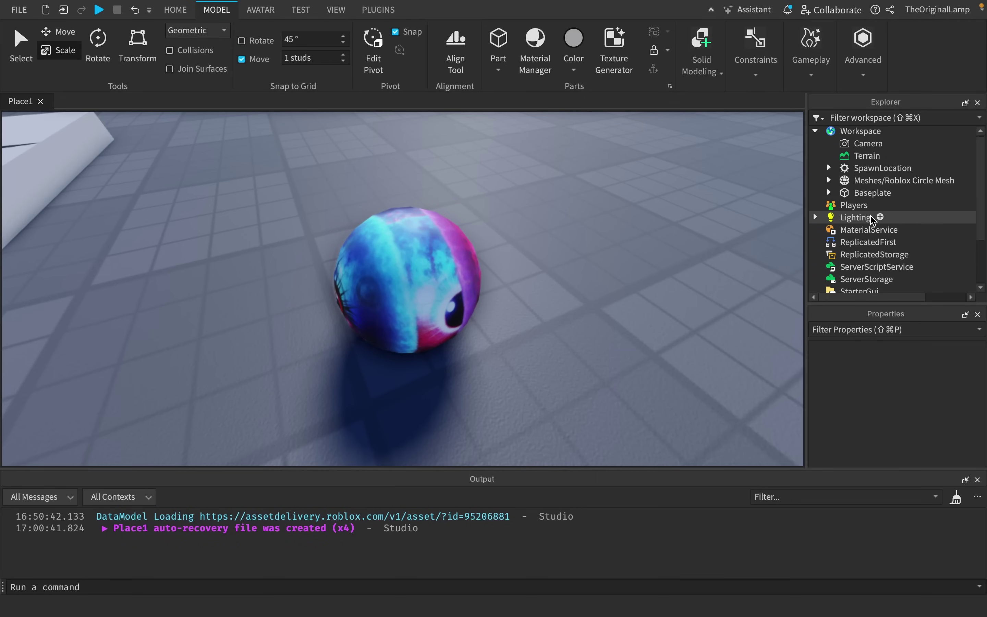
Step: Add a Script to ServerScriptService and clear its default Hello world line
{"action": "left_click", "coordinate": [924, 263]}
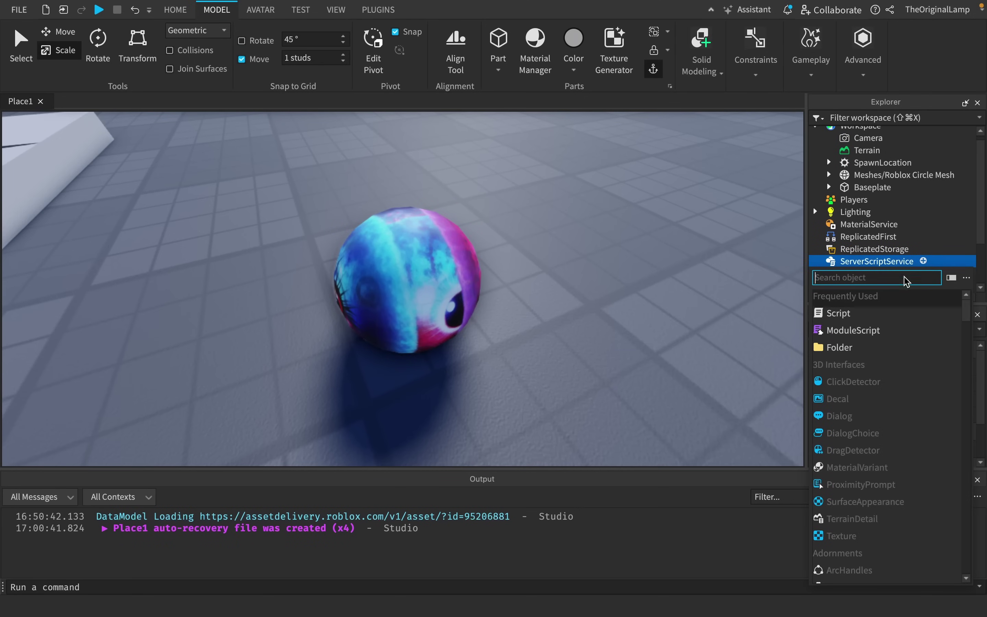
{"action": "left_click", "coordinate": [846, 315]}
{"action": "key", "text": "super+a"}
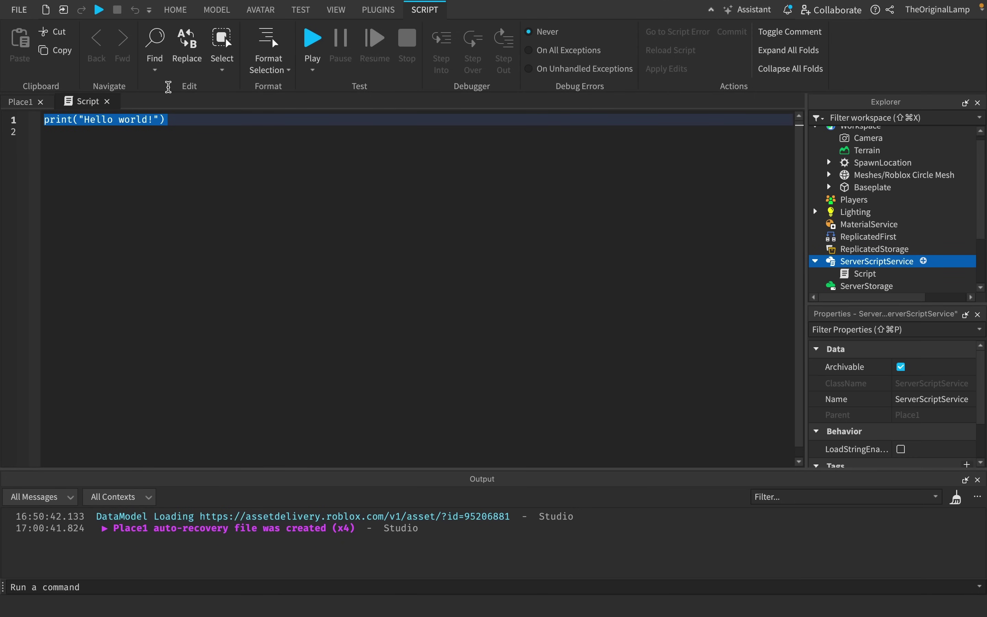
{"action": "type", "text": "for"}
Step: Move the textured sphere mesh out of Workspace into ReplicatedStorage under the name Eyeball
{"action": "left_click", "coordinate": [21, 102]}
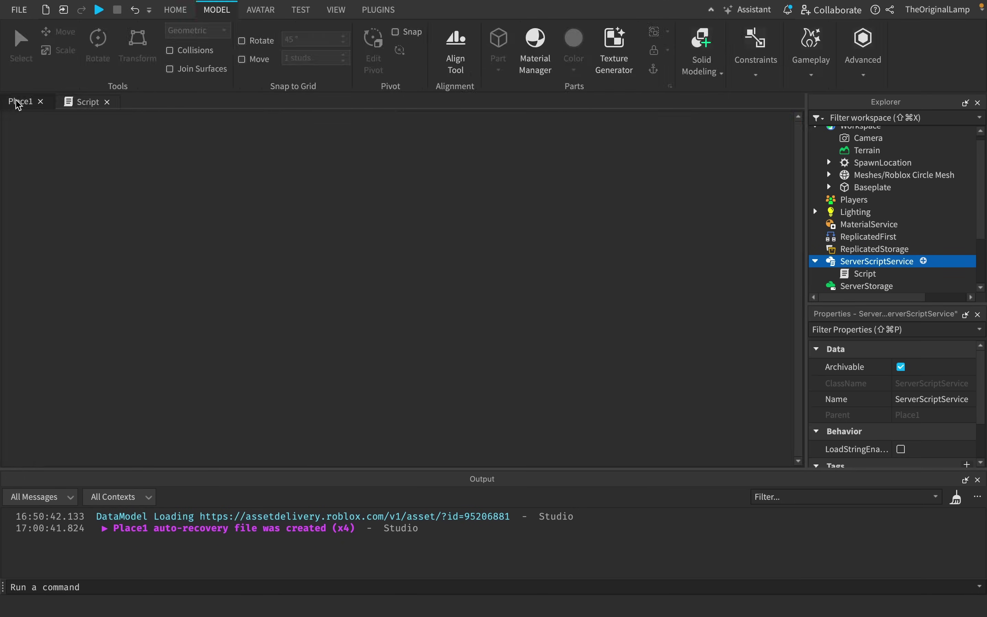
{"action": "left_click", "coordinate": [860, 175]}
{"action": "key", "text": "Delete"}
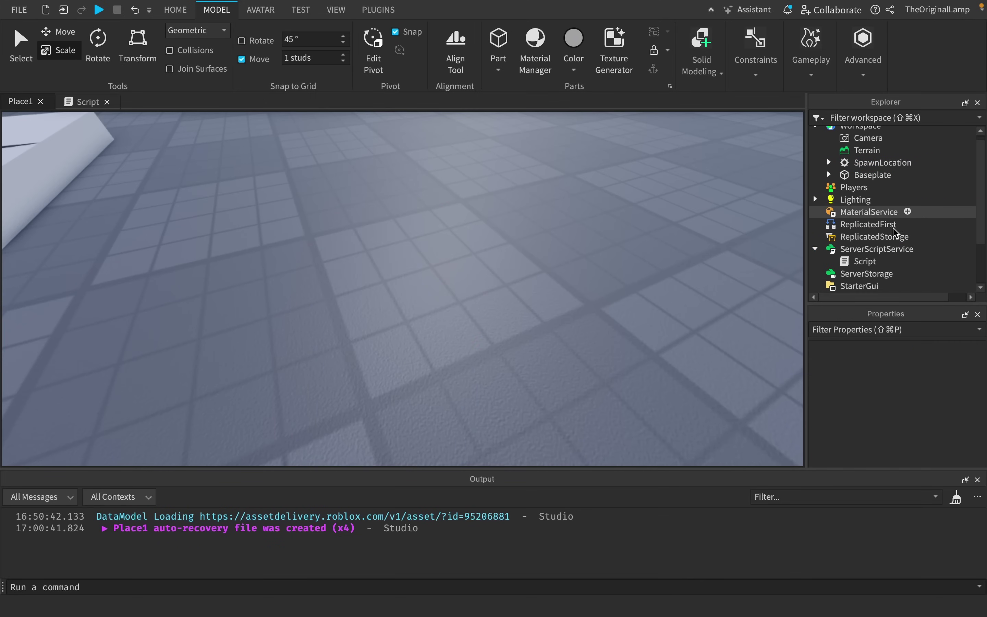
{"action": "scroll", "coordinate": [877, 204], "scroll_direction": "down", "scroll_amount": 1}
{"action": "scroll", "coordinate": [894, 228], "scroll_direction": "down", "scroll_amount": 1}
{"action": "left_click", "coordinate": [870, 204]}
{"action": "key", "text": "super+shift+v"}
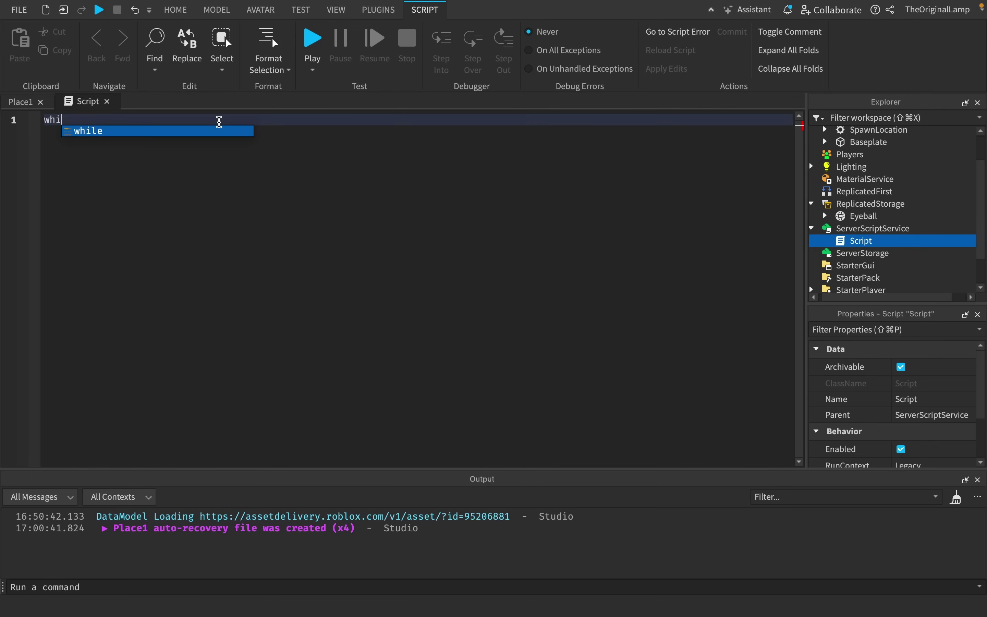
Step: Write a "while task.wait() do" loop in the script containing a nested "for i, v in game.Players:GetPlayers() do" loop
{"action": "type", "text": "e "}
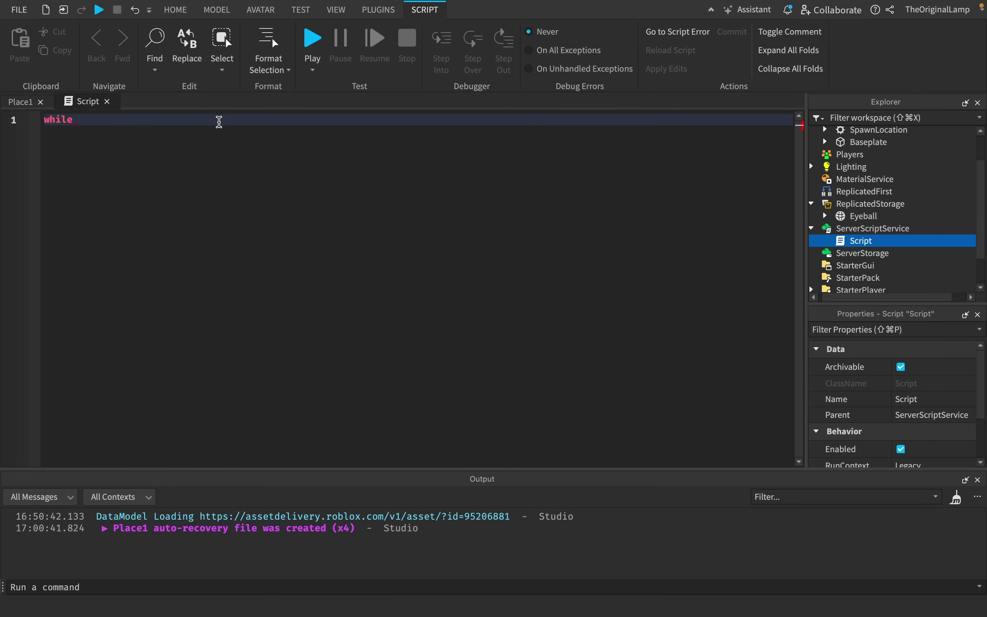
{"action": "type", "text": "task.wait("}
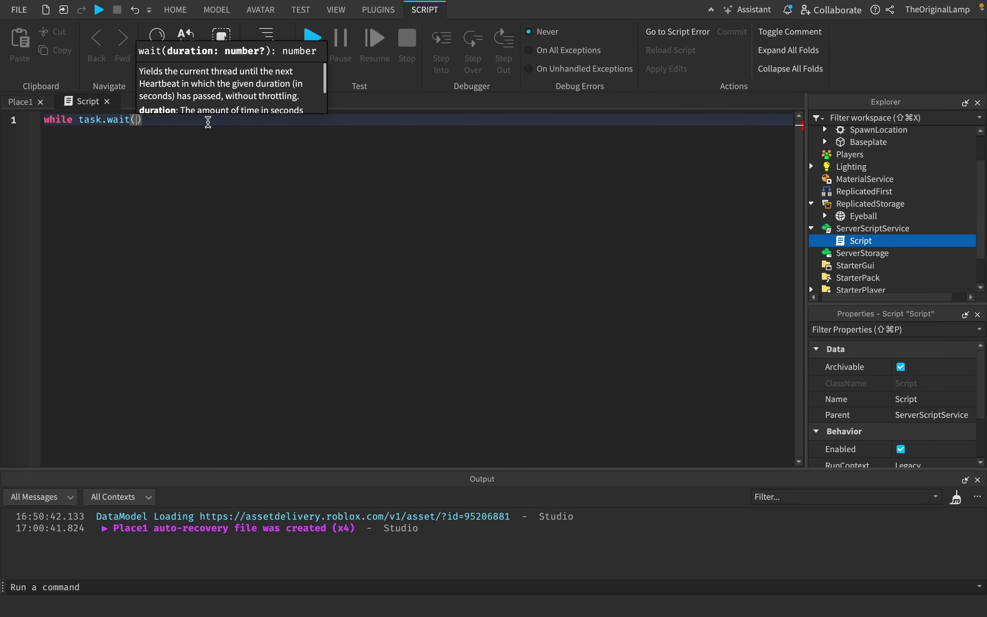
{"action": "type", "text": ") do"}
{"action": "key", "text": "Return"}
{"action": "left_click", "coordinate": [5, 102]}
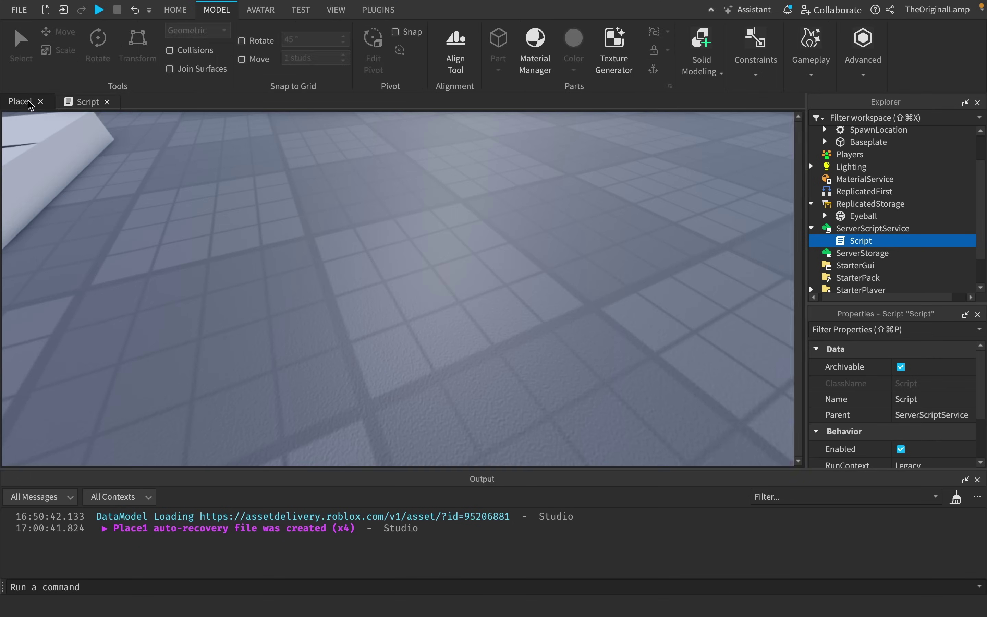
{"action": "left_click", "coordinate": [81, 101]}
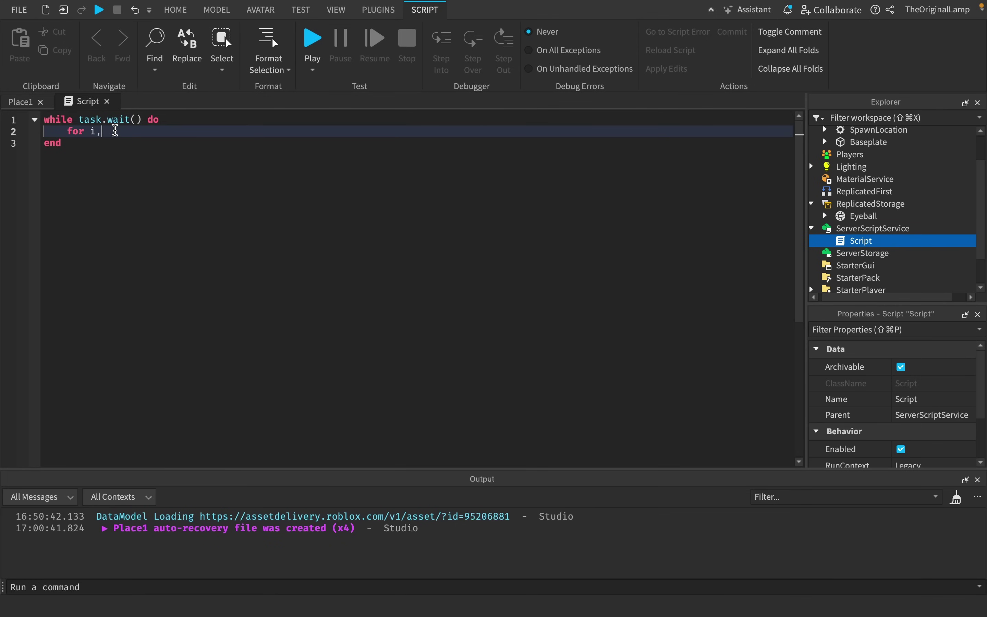
{"action": "type", "text": "for i, v in game.Players:GetPlayers() do"}
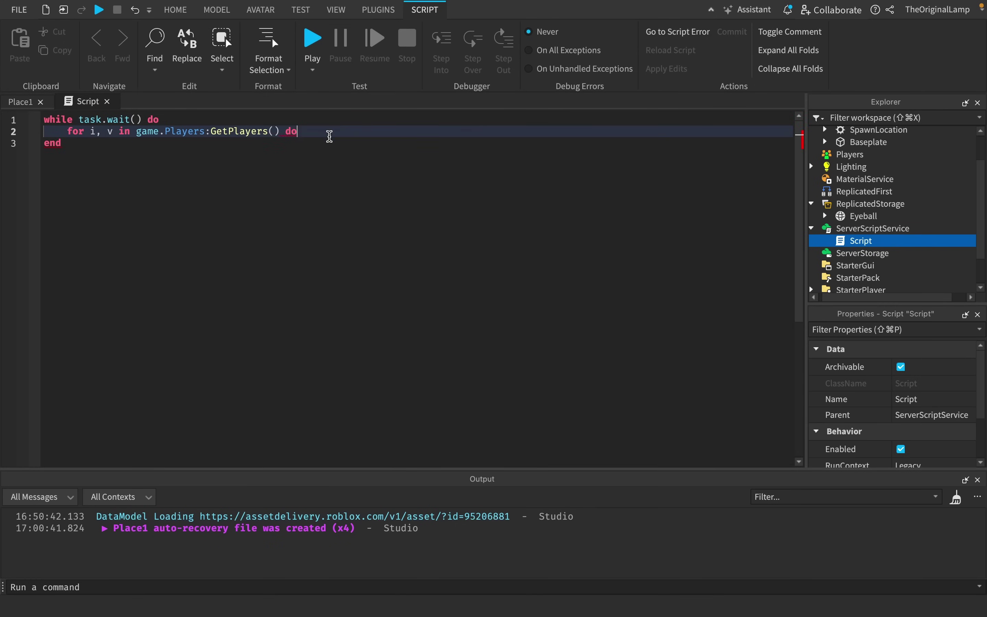
{"action": "key", "text": "Return"}
Step: Paste a copy of the ReplicatedStorage Eyeball into Workspace and focus the view on it
{"action": "left_click", "coordinate": [22, 103]}
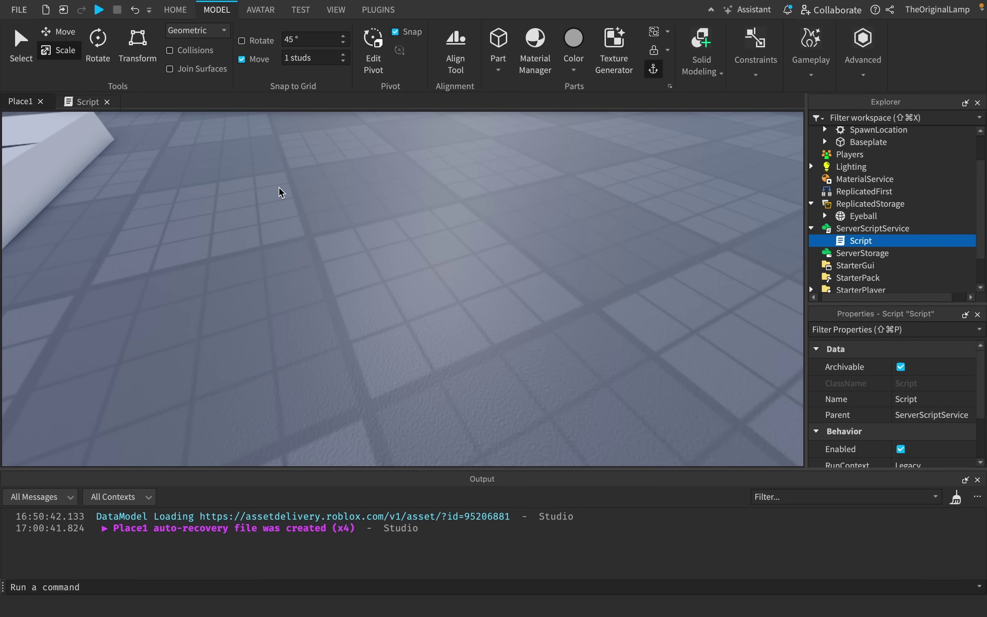
{"action": "right_click_drag", "start_coordinate": [278, 187], "coordinate": [279, 188]}
{"action": "left_click", "coordinate": [861, 214]}
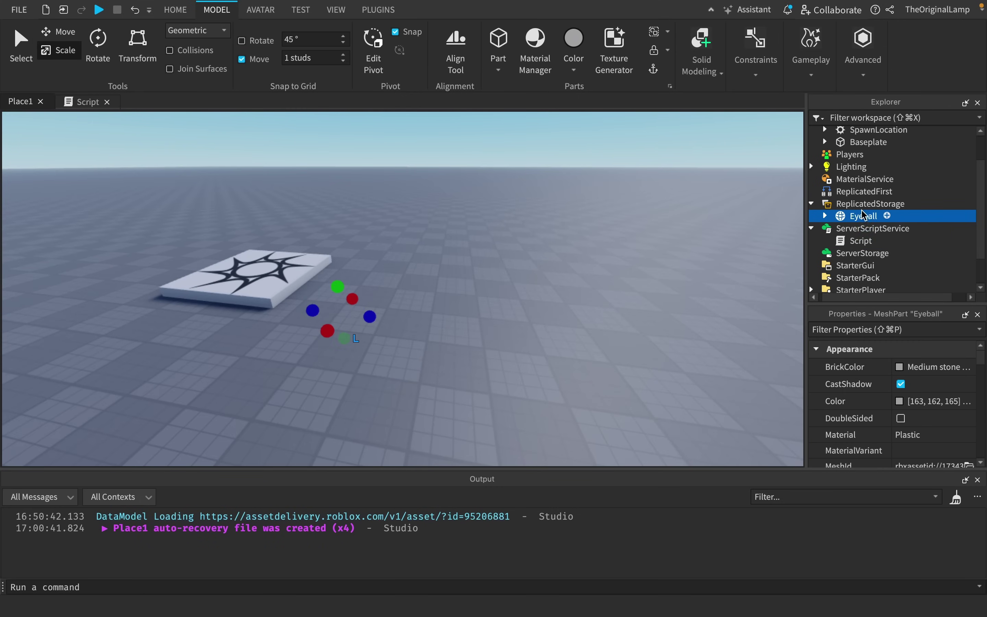
{"action": "scroll", "coordinate": [862, 199], "scroll_direction": "up", "scroll_amount": 3}
{"action": "left_click", "coordinate": [860, 132]}
{"action": "key", "text": "super+v"}
{"action": "key", "text": "f"}
{"action": "left_click", "coordinate": [562, 206]}
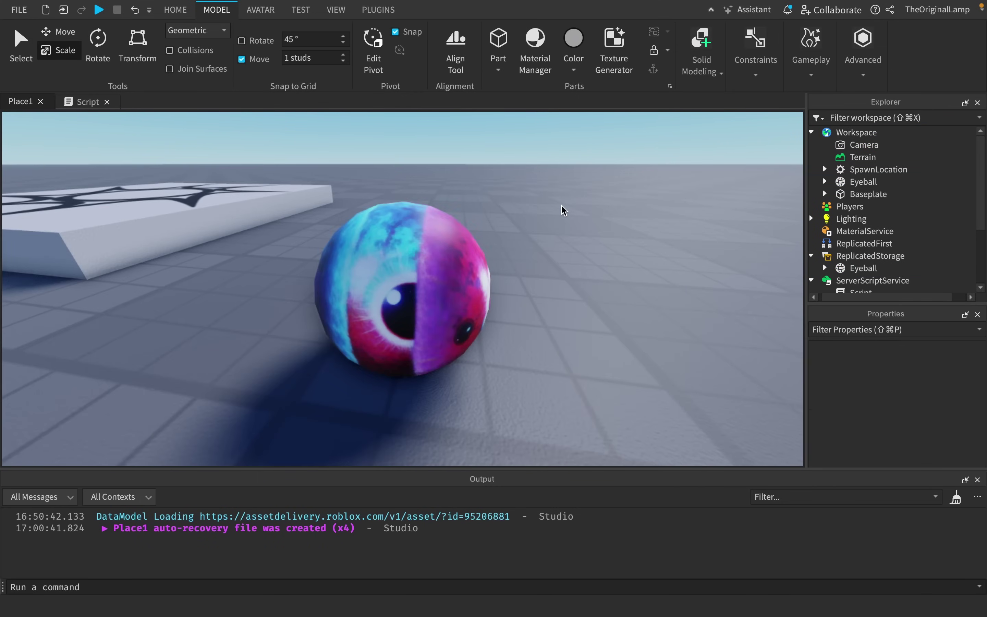
Step: Examine the eyeball mesh in Workspace from several angles, looking closely at the iris and pupil texture
{"action": "right_click_drag", "start_coordinate": [562, 205], "coordinate": [562, 205]}
{"action": "scroll", "coordinate": [562, 206], "scroll_direction": "up", "scroll_amount": 3}
{"action": "scroll", "coordinate": [561, 206], "scroll_direction": "down", "scroll_amount": 2}
{"action": "scroll", "coordinate": [561, 205], "scroll_direction": "up", "scroll_amount": 2}
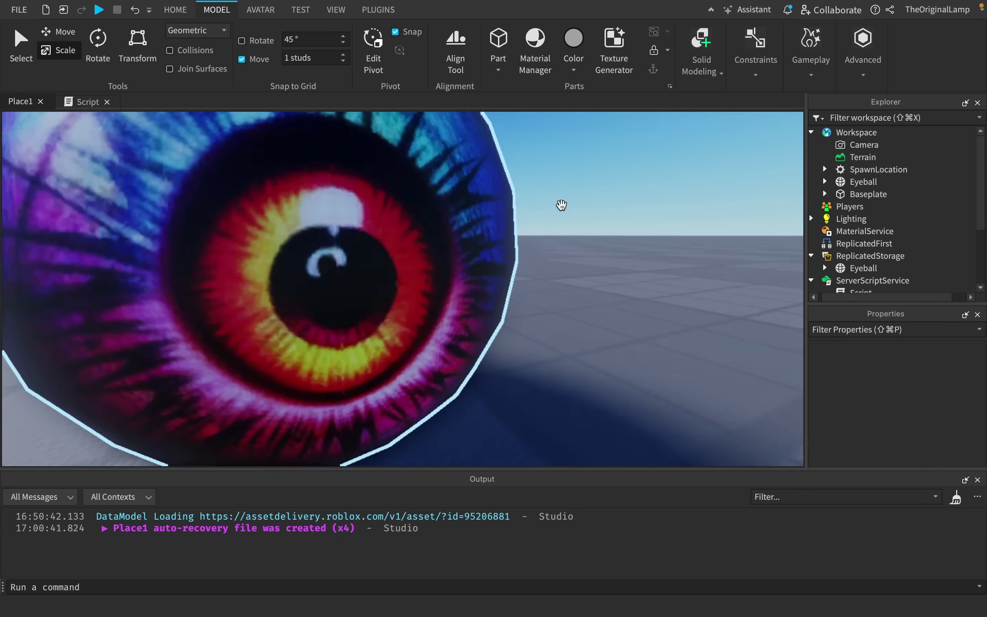
{"action": "scroll", "coordinate": [562, 205], "scroll_direction": "down", "scroll_amount": 5}
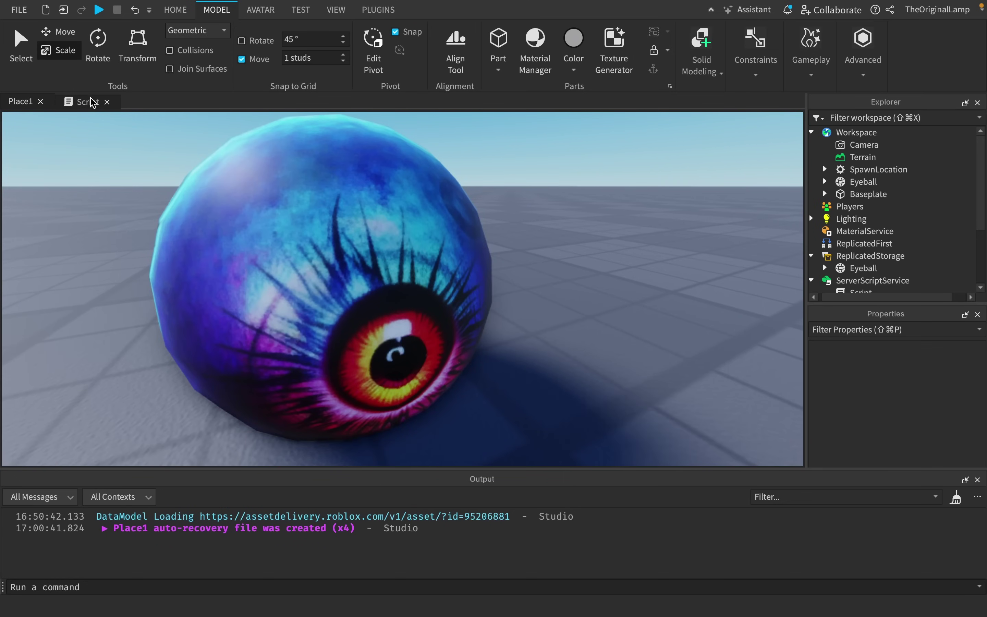
{"action": "left_click", "coordinate": [91, 102]}
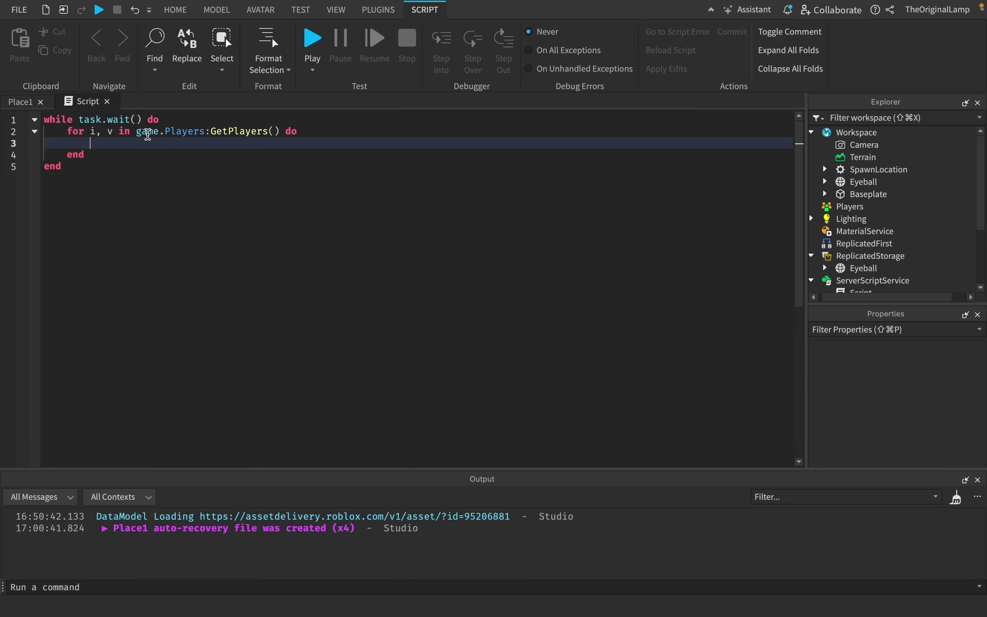
{"action": "left_click", "coordinate": [21, 102]}
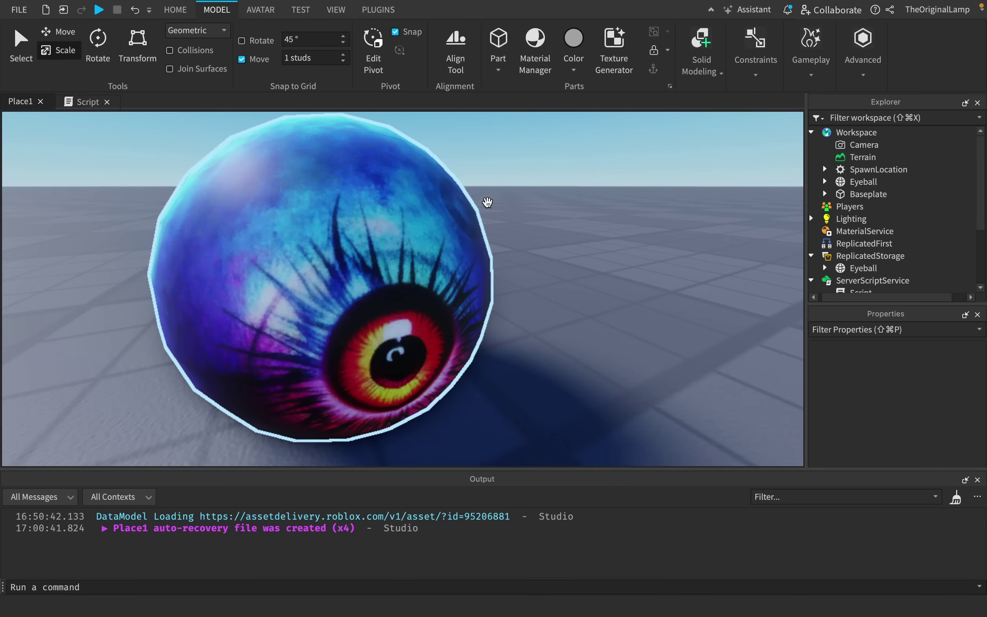
{"action": "scroll", "coordinate": [487, 203], "scroll_direction": "down", "scroll_amount": 3}
{"action": "scroll", "coordinate": [488, 202], "scroll_direction": "up", "scroll_amount": 3}
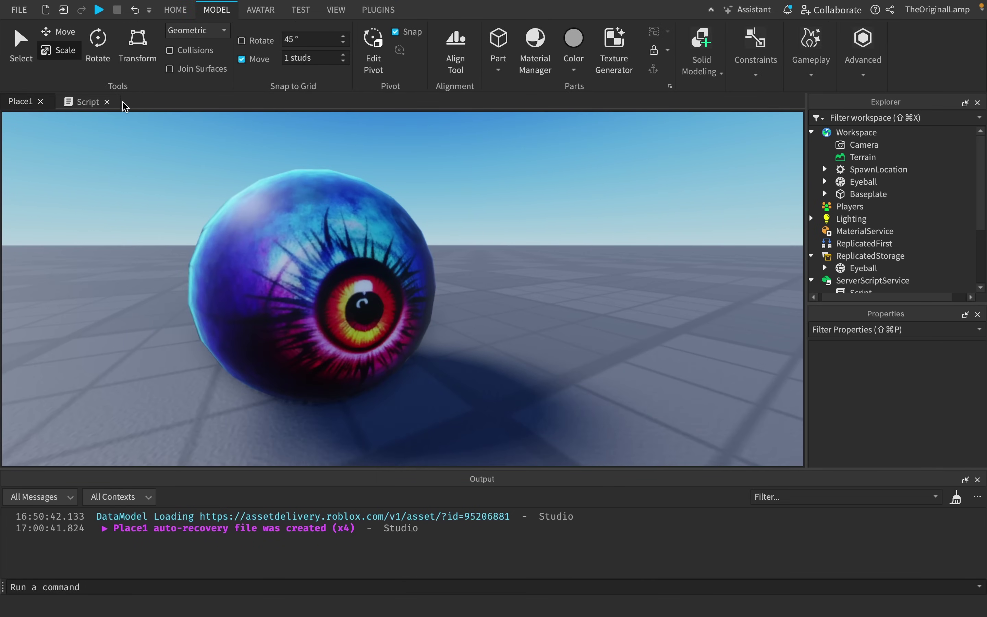
Step: Inside the player loop, define char as v.Character or v.CharacterAdded:Wait(), and eyeball as a clone of the ReplicatedStorage Eyeball
{"action": "left_click", "coordinate": [88, 101]}
{"action": "type", "text": "local char = v.Character or v.CharacterAdded:Wait() local eyeball = game.ReplicatedStorage:WaitForChild(\"Eyeball\"):Clone()"}
Step: Set eyeball.Position to char:WaitForChild("Head").Position + Vector3.new(0, 5, 0) on the following script line
{"action": "type", "text": "eyeb"}
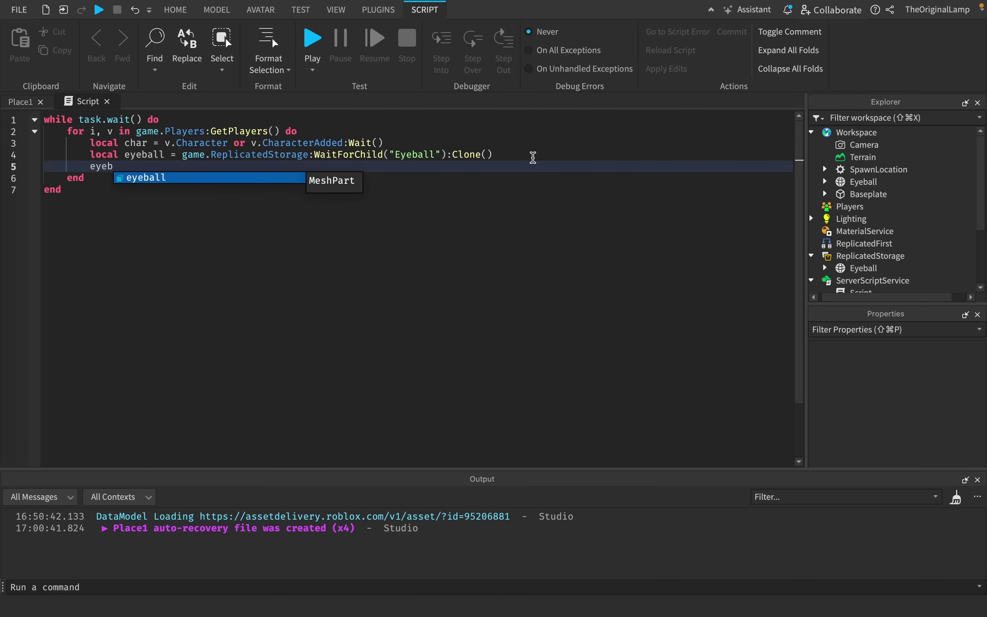
{"action": "key", "text": "Tab"}
{"action": "type", "text": "."}
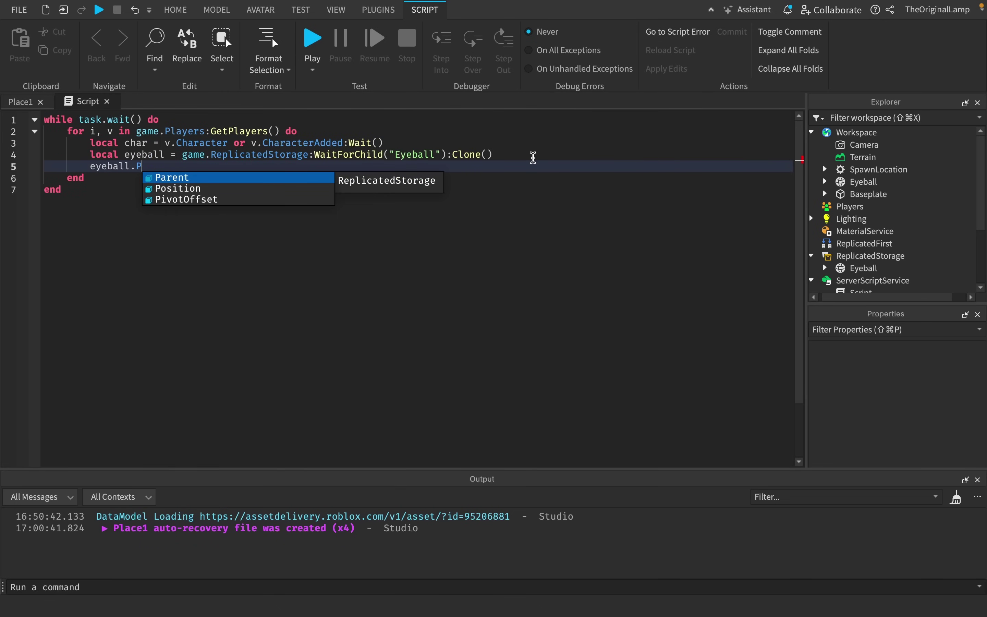
{"action": "type", "text": "Po"}
{"action": "key", "text": "Tab"}
{"action": "type", "text": "= cha"}
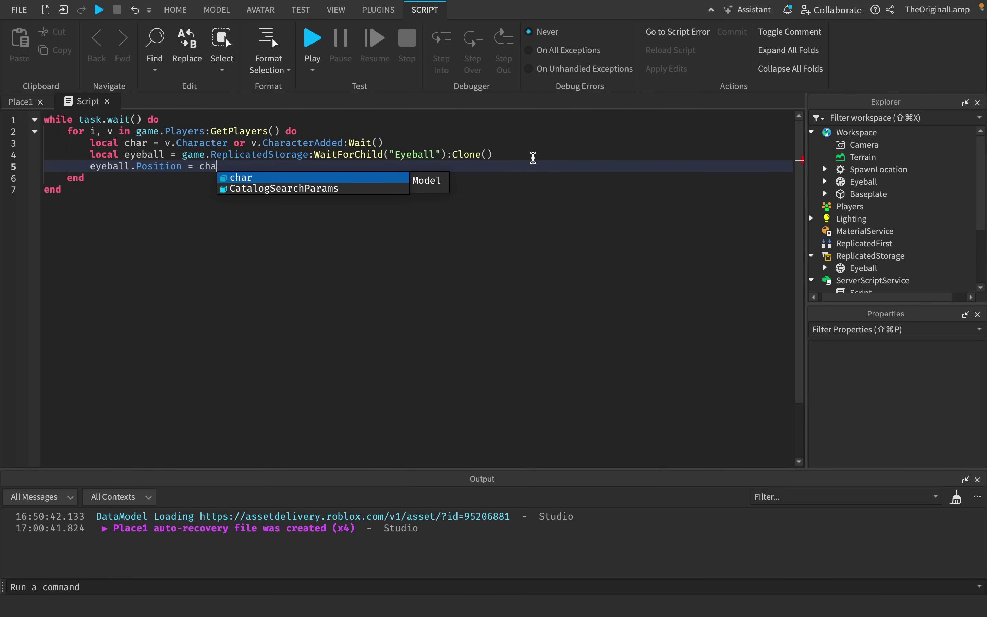
{"action": "type", "text": "r = char"}
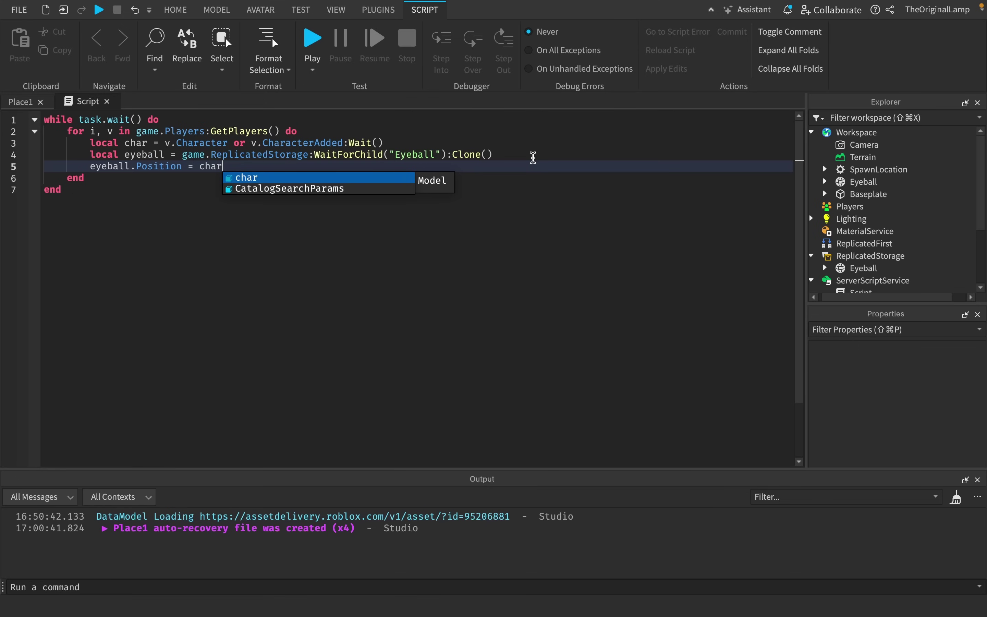
{"action": "type", "text": ":Wa"}
{"action": "key", "text": "Tab"}
{"action": "type", "text": "\""}
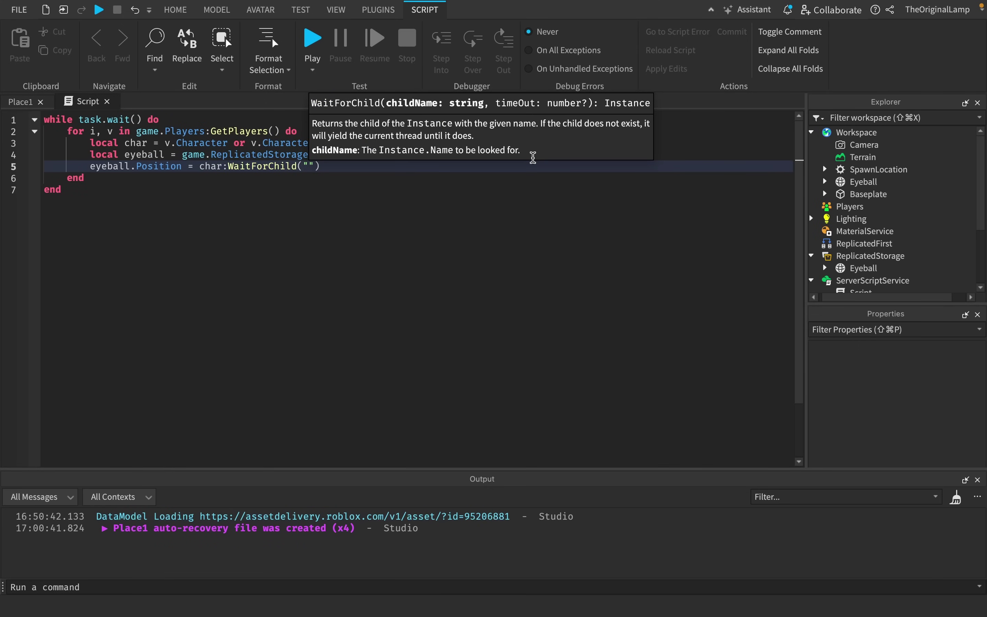
{"action": "type", "text": "Head\").Posit"}
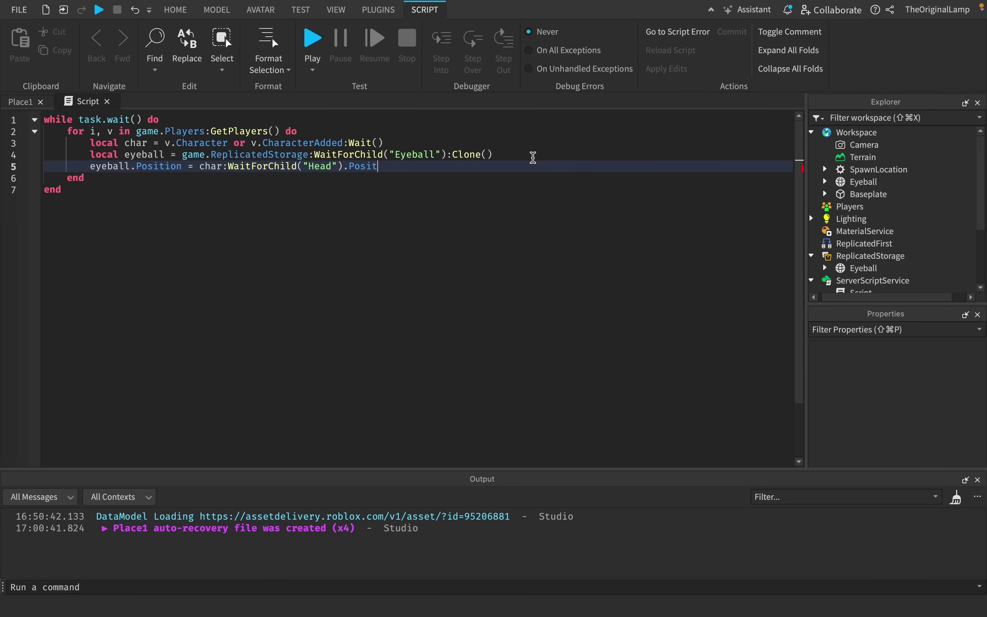
{"action": "type", "text": "ion + Vector3.ne"}
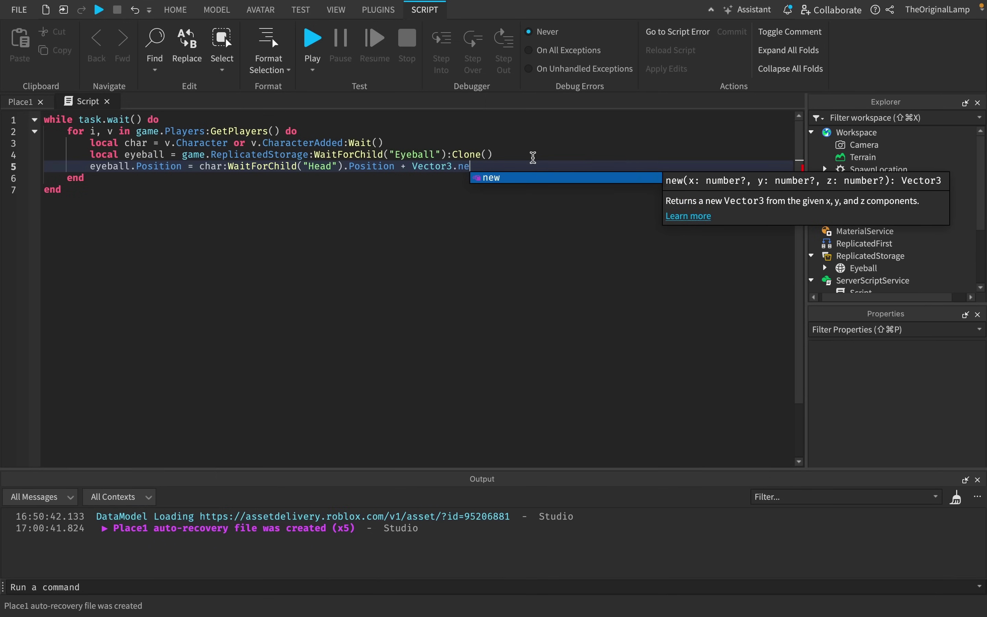
{"action": "type", "text": "w(0, 5,"}
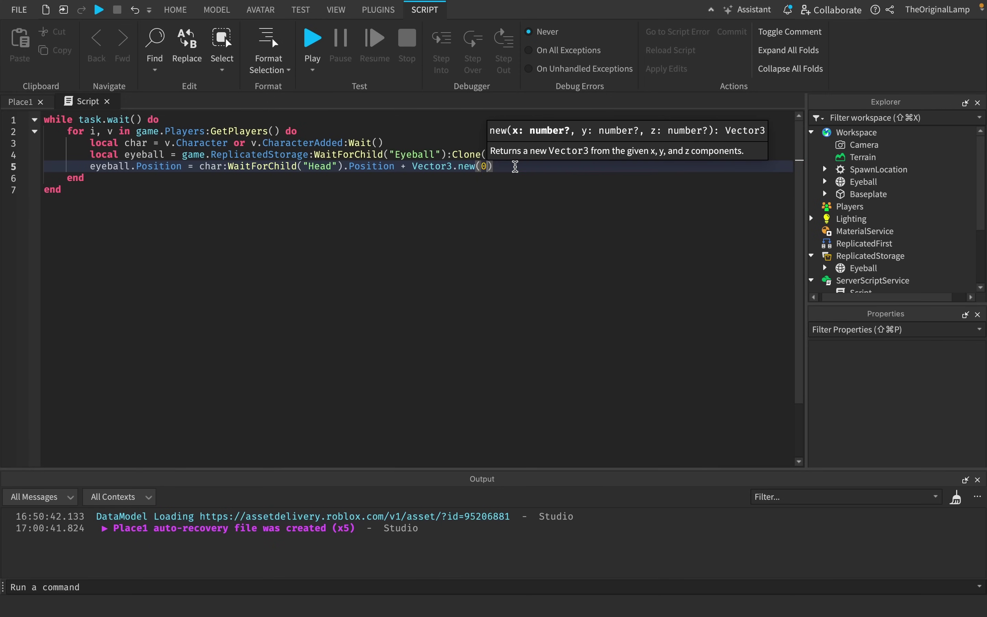
{"action": "type", "text": " 0)"}
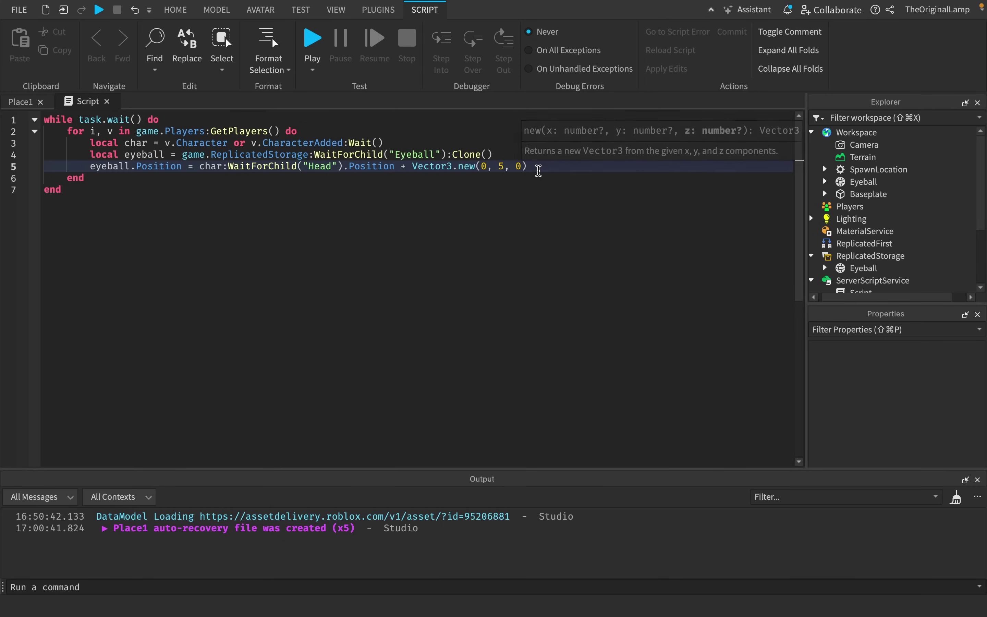
{"action": "key", "text": "Return"}
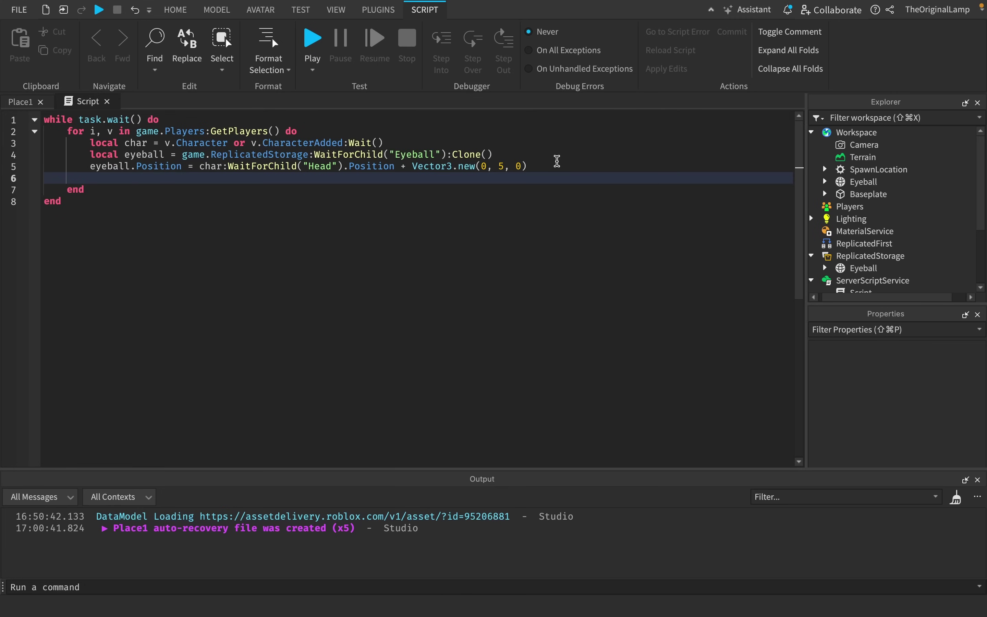
Step: Add a script line that places the eyeball clone in workspace, and return to the 3D place view
{"action": "type", "text": "eyeb"}
{"action": "key", "text": "Tab"}
{"action": "type", "text": ".Position = workspace"}
{"action": "left_click", "coordinate": [20, 102]}
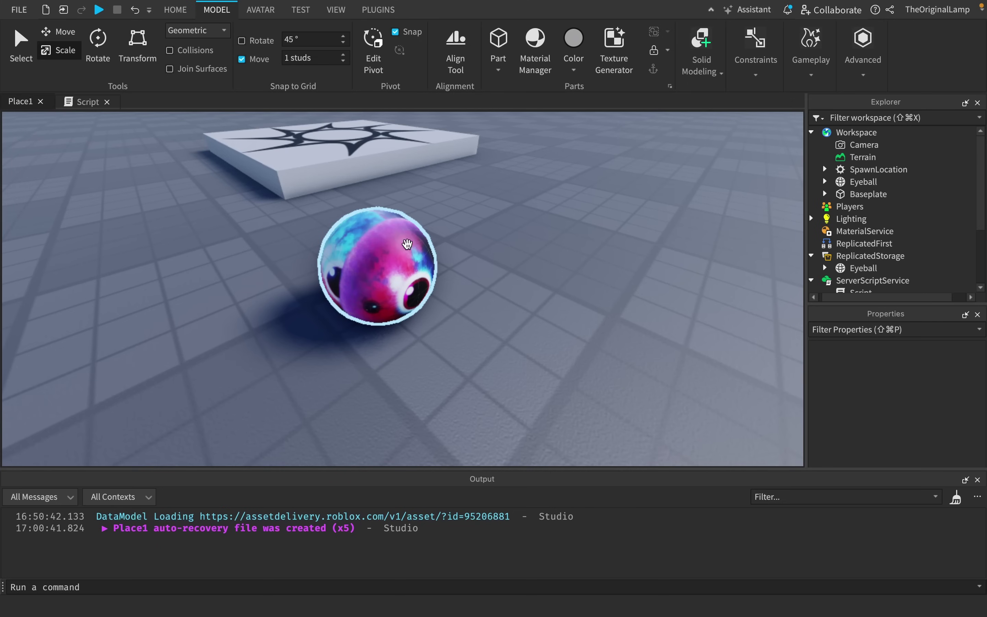
Step: Delete the Eyeball mesh from Workspace and undo the deletion
{"action": "scroll", "coordinate": [533, 232], "scroll_direction": "down", "scroll_amount": 5}
{"action": "scroll", "coordinate": [533, 232], "scroll_direction": "up", "scroll_amount": 4}
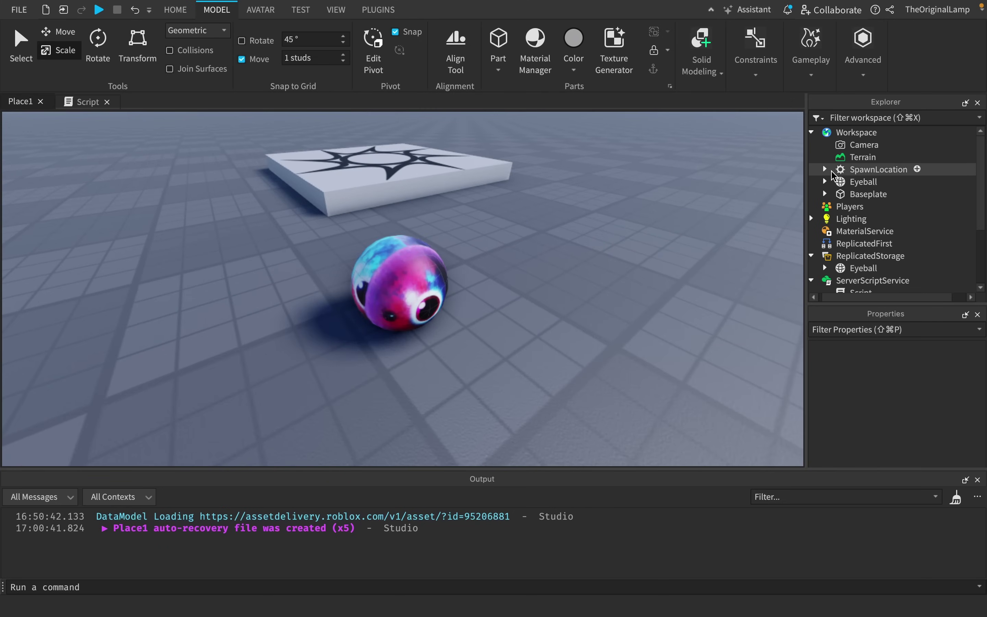
{"action": "left_click", "coordinate": [842, 182]}
{"action": "key", "text": "Delete"}
{"action": "scroll", "coordinate": [591, 159], "scroll_direction": "down", "scroll_amount": 3}
{"action": "key", "text": "ctrl+z"}
{"action": "scroll", "coordinate": [559, 237], "scroll_direction": "up", "scroll_amount": 4}
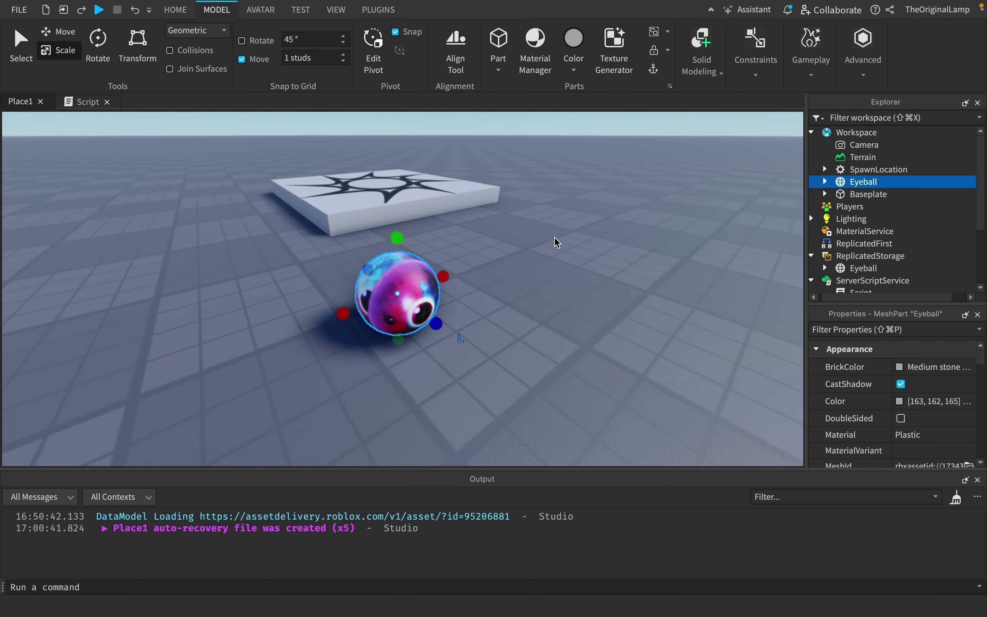
Step: Deselect the Workspace eyeball and examine its texture up close beside the spawn platform
{"action": "left_click", "coordinate": [560, 238]}
{"action": "scroll", "coordinate": [560, 238], "scroll_direction": "up", "scroll_amount": 4}
{"action": "right_click_drag", "start_coordinate": [560, 237], "coordinate": [554, 238]}
{"action": "right_click_drag", "start_coordinate": [639, 281], "coordinate": [582, 300]}
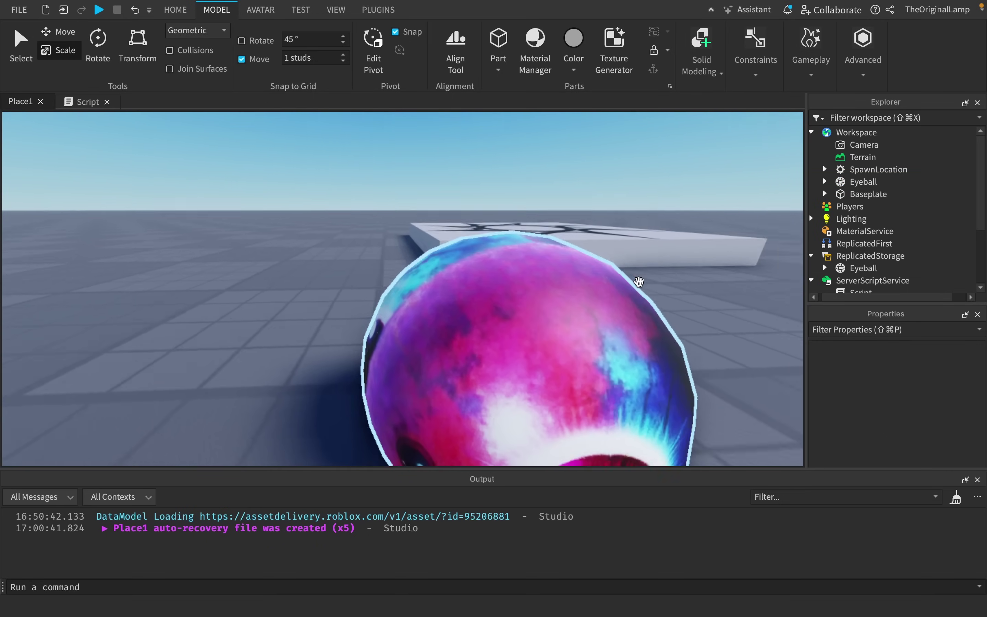
{"action": "right_click_drag", "start_coordinate": [657, 309], "coordinate": [672, 306]}
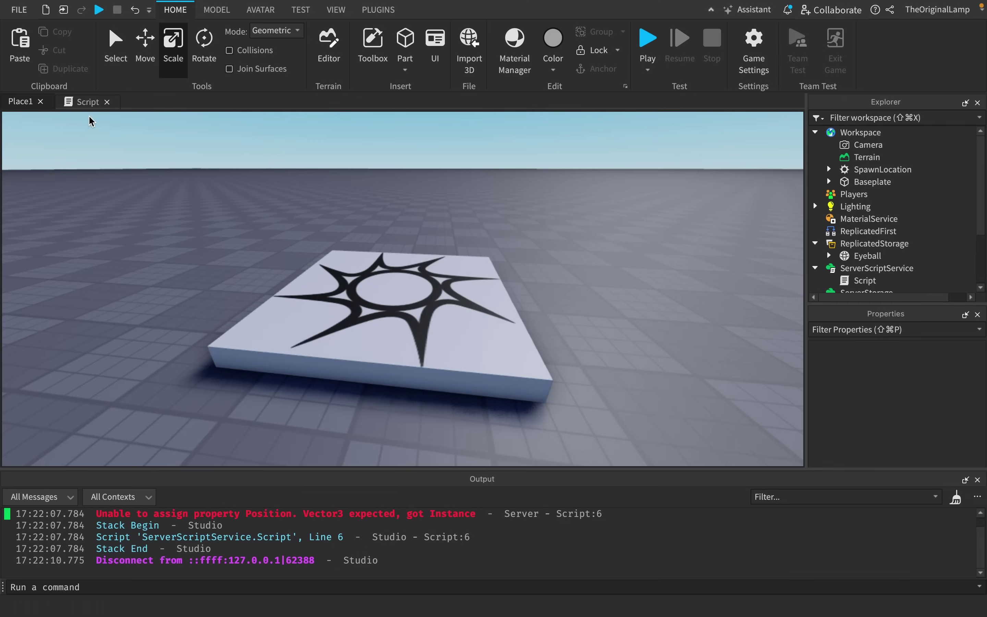
Step: Open the script in ServerScriptService that sets the eyeball clone's position
{"action": "left_click", "coordinate": [88, 102]}
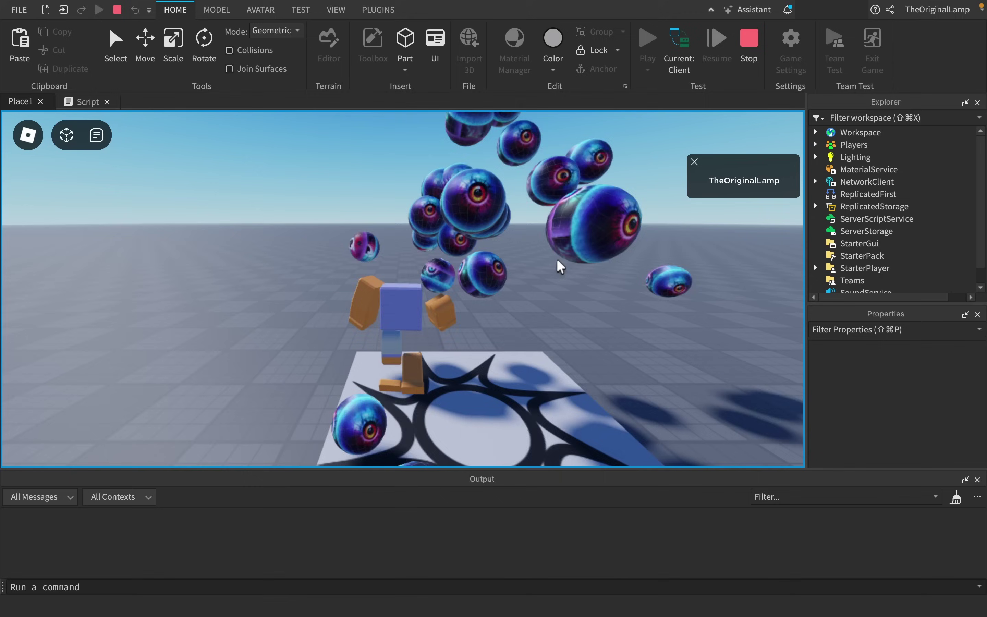
Step: Examine the running playtest from near and far, checking how the cloned eyeballs spawn and pile up around the character
{"action": "scroll", "coordinate": [558, 263], "scroll_direction": "down", "scroll_amount": 3}
{"action": "scroll", "coordinate": [557, 263], "scroll_direction": "up", "scroll_amount": 4}
{"action": "scroll", "coordinate": [557, 263], "scroll_direction": "down", "scroll_amount": 8}
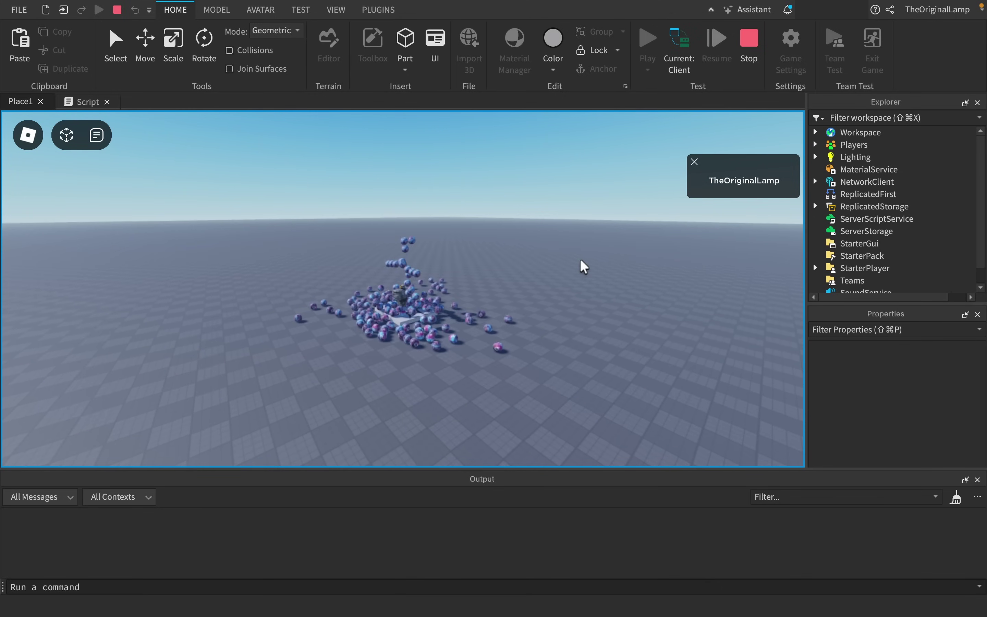
{"action": "scroll", "coordinate": [584, 266], "scroll_direction": "up", "scroll_amount": 10}
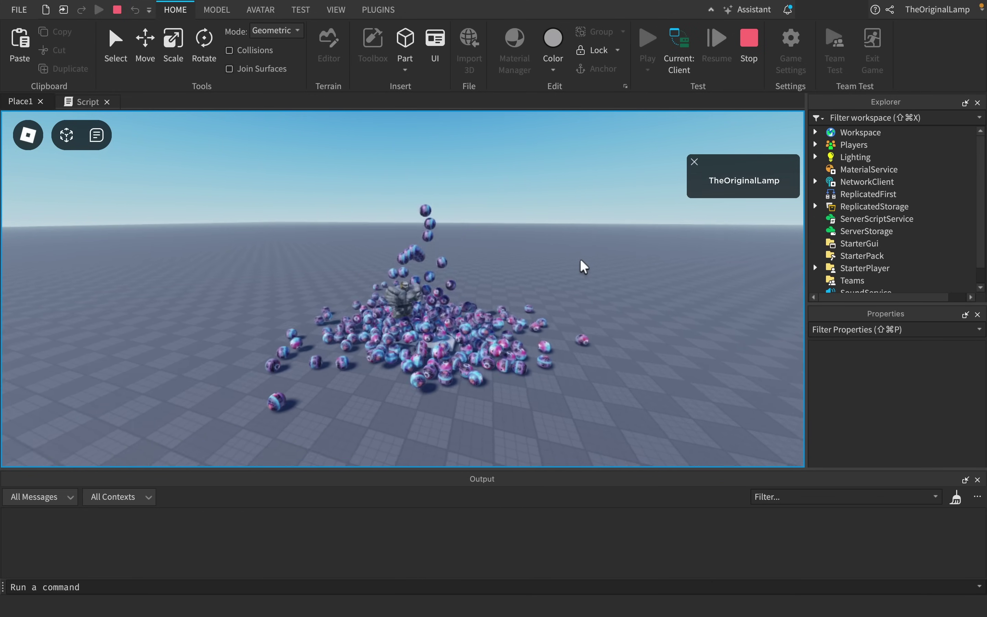
{"action": "right_click_drag", "start_coordinate": [649, 263], "coordinate": [650, 263]}
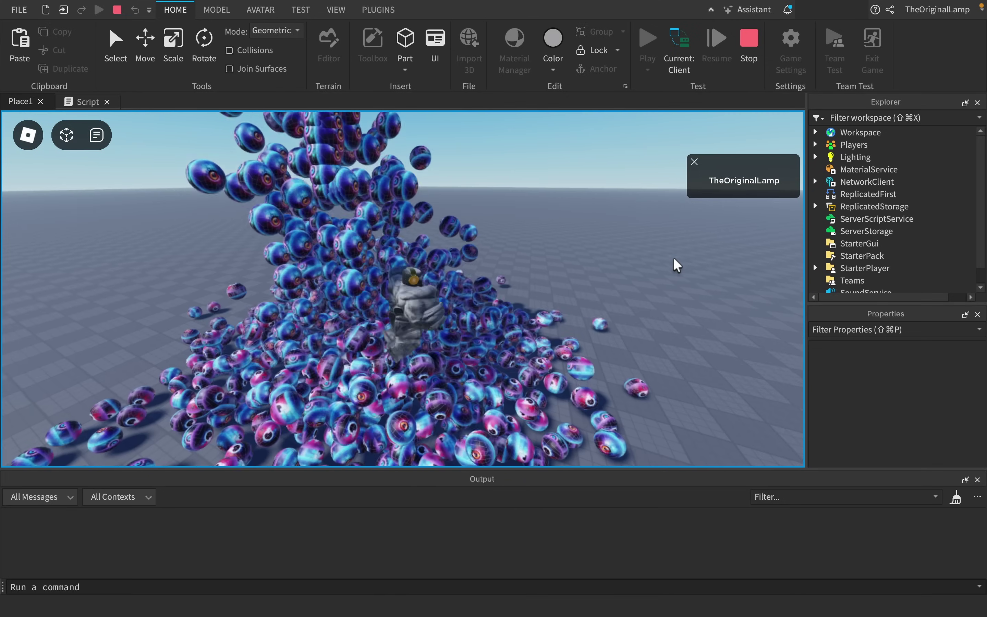